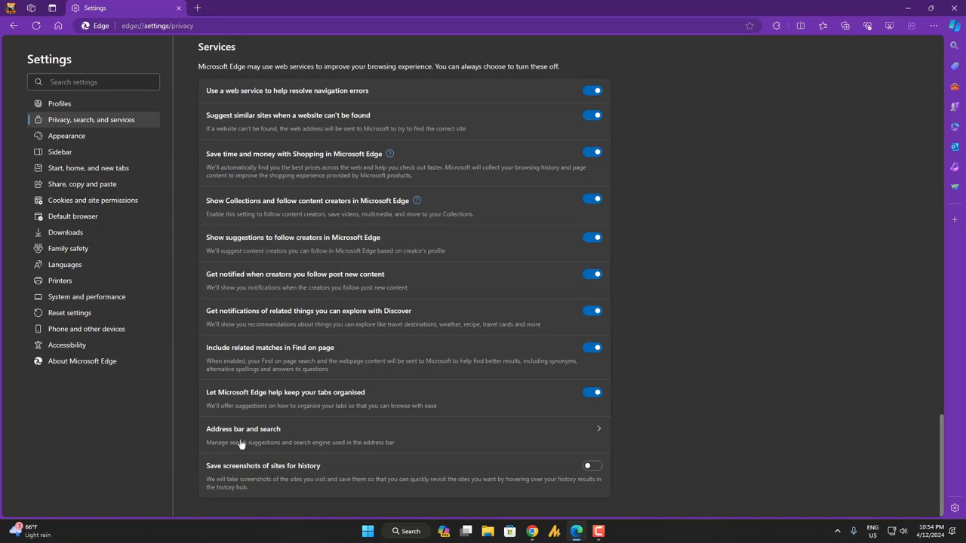
- Set the address bar's search engine to Bing (Recommended) in the address bar and search settings and open the search engine management list
left_click(411, 439)
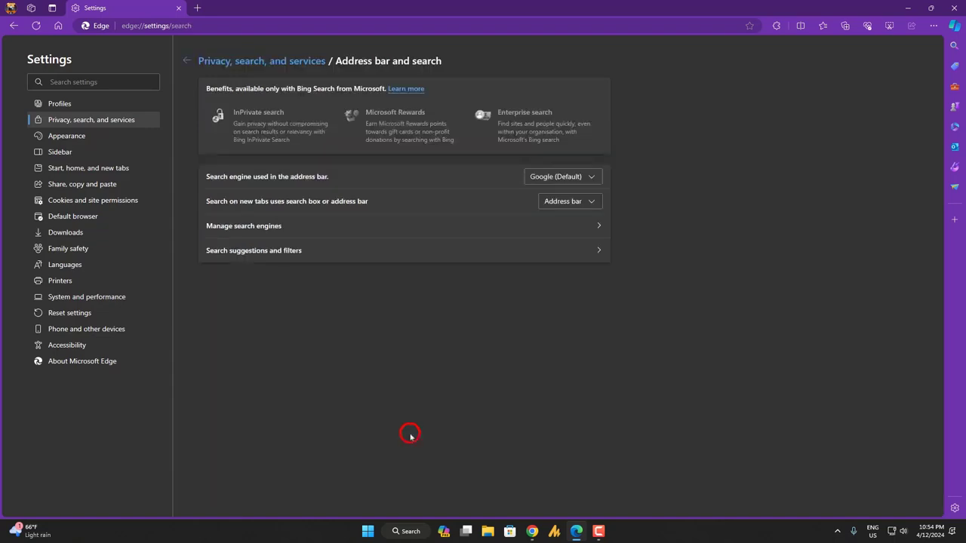
left_click(557, 180)
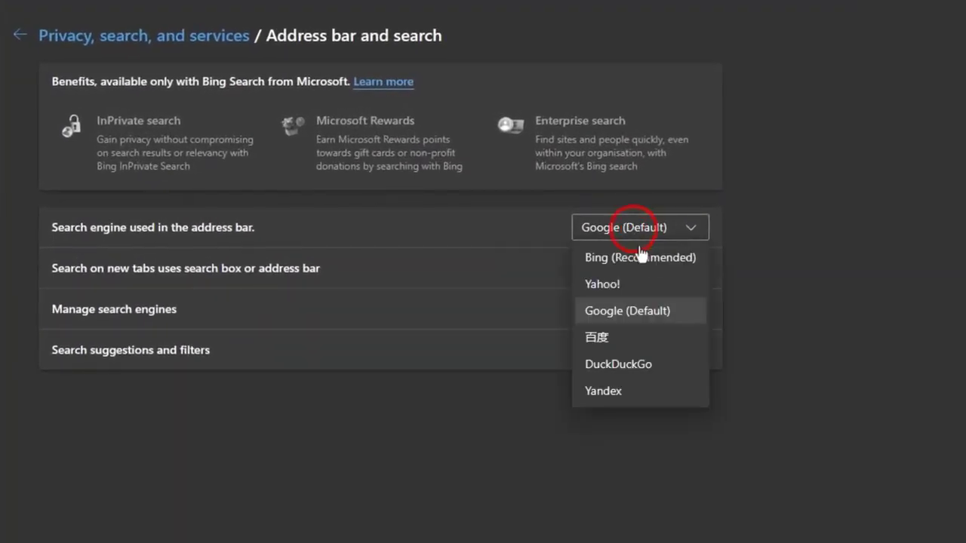
left_click(647, 264)
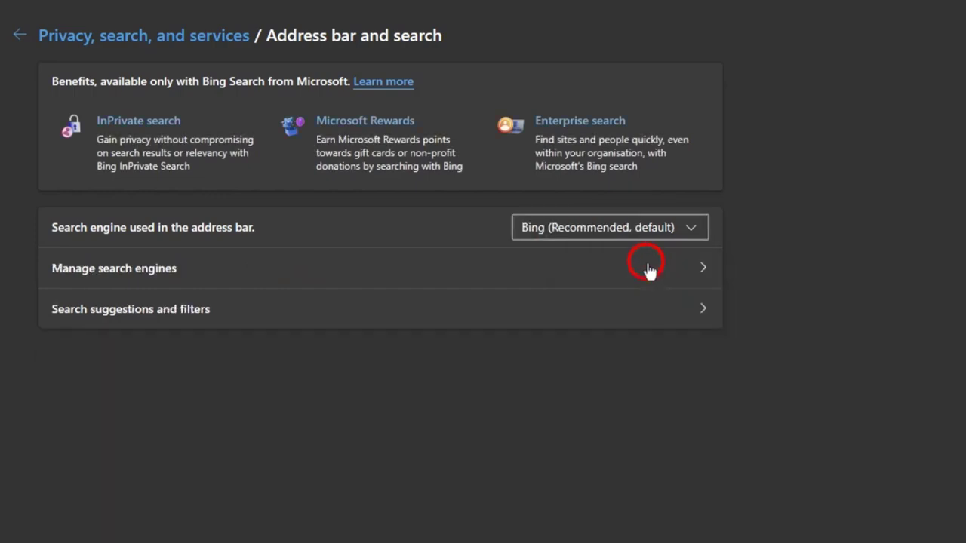
left_click(653, 266)
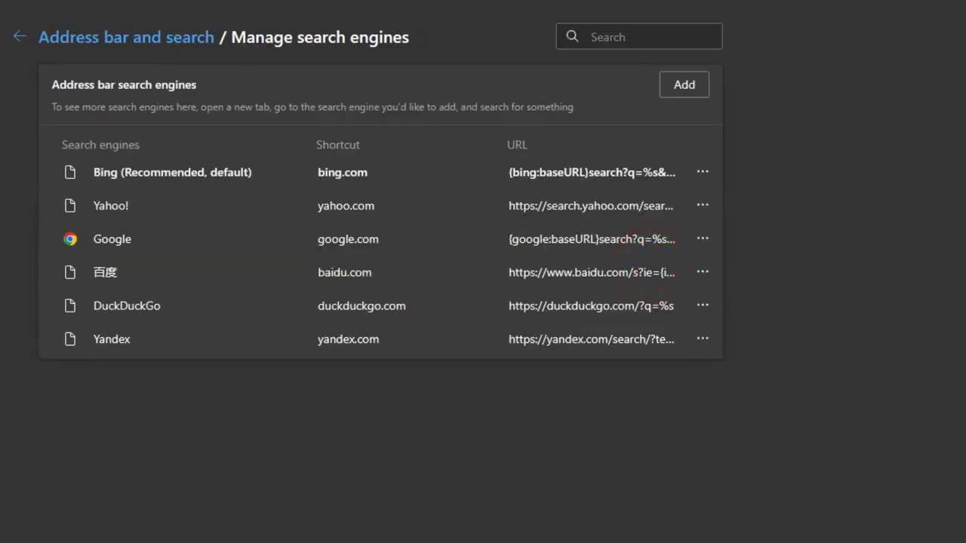
- Search the web for "clownfish voice changer" in a new tab, view the clownfish-voicechanger.com result, and close its page
key("ctrl+t")
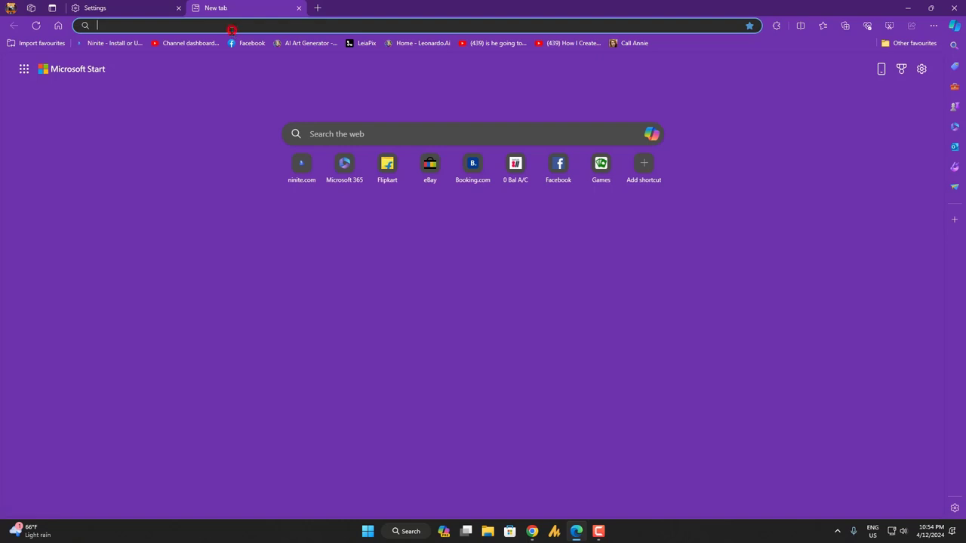
type("clownfish")
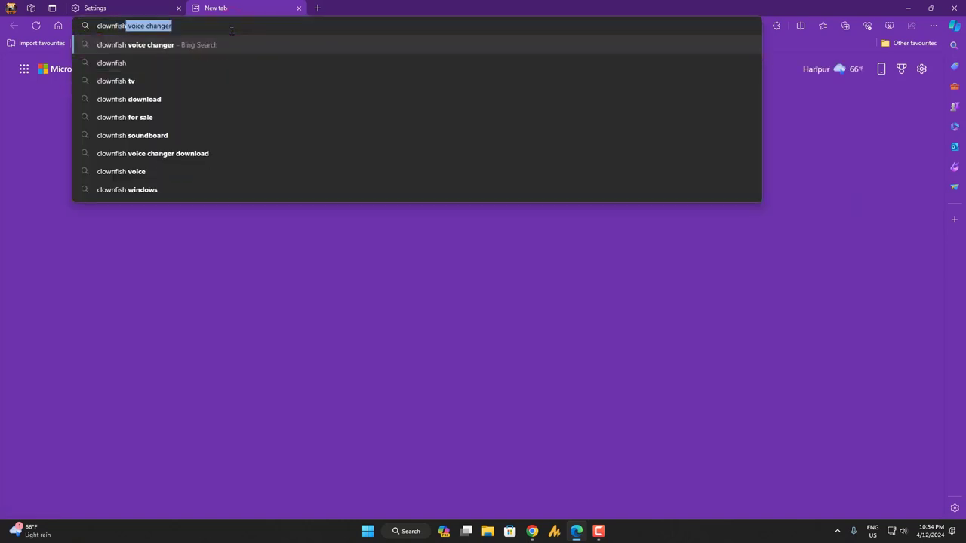
type(" voice changer")
key("Return")
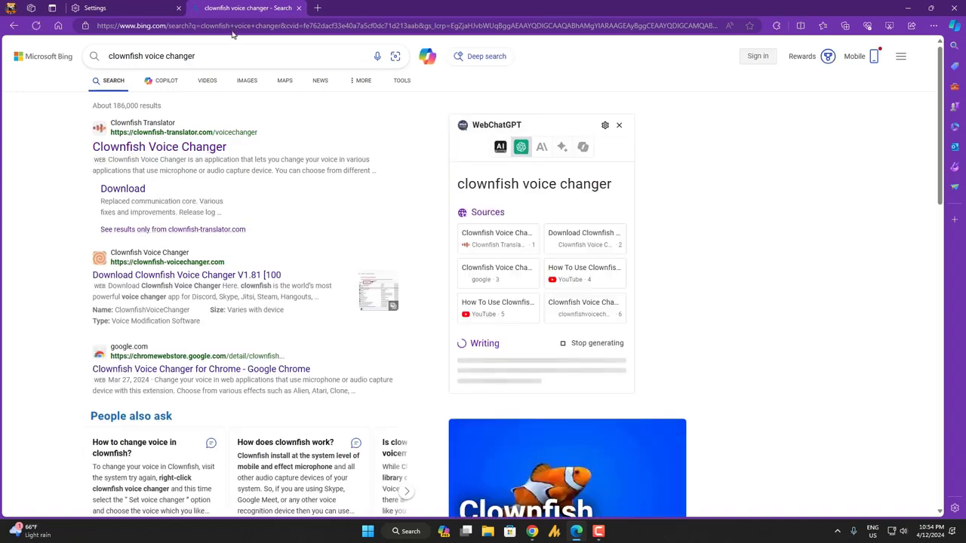
left_click(171, 277)
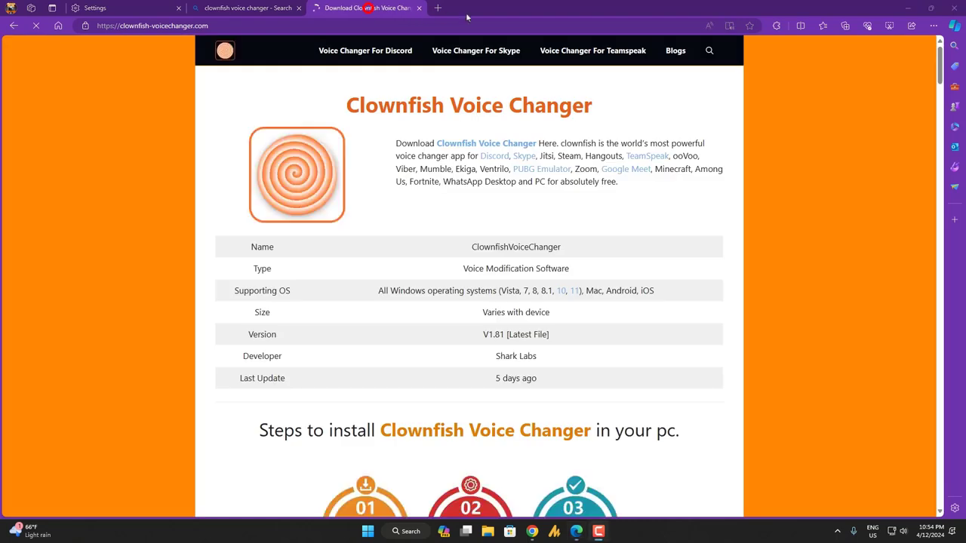
left_click(419, 7)
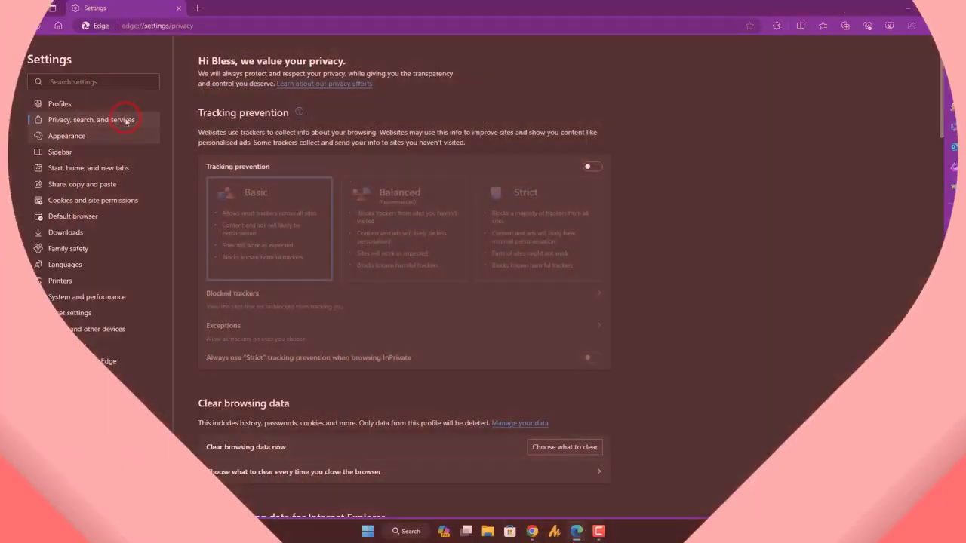
- Set the search engine used in the address bar to Google in the address bar and search settings
scroll(484, 322, "down", 20)
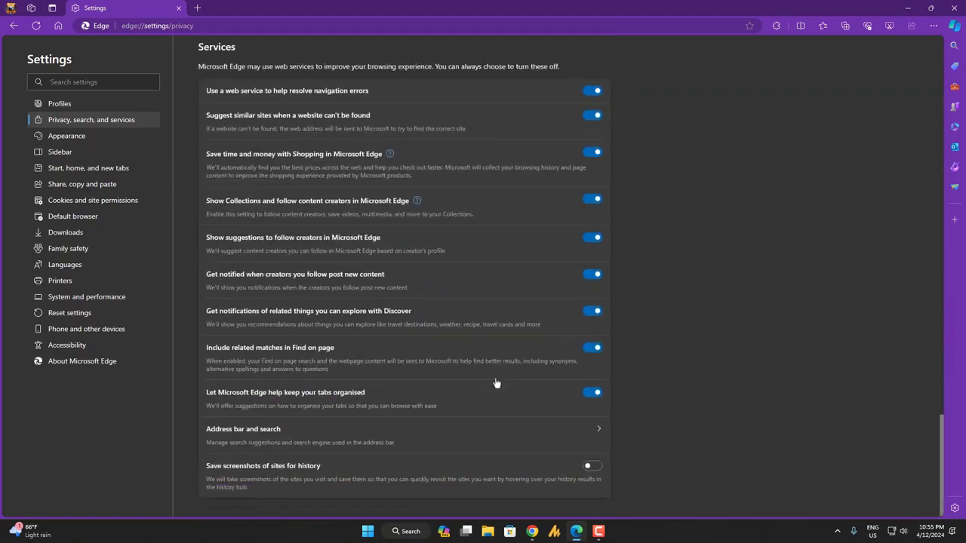
left_click(323, 430)
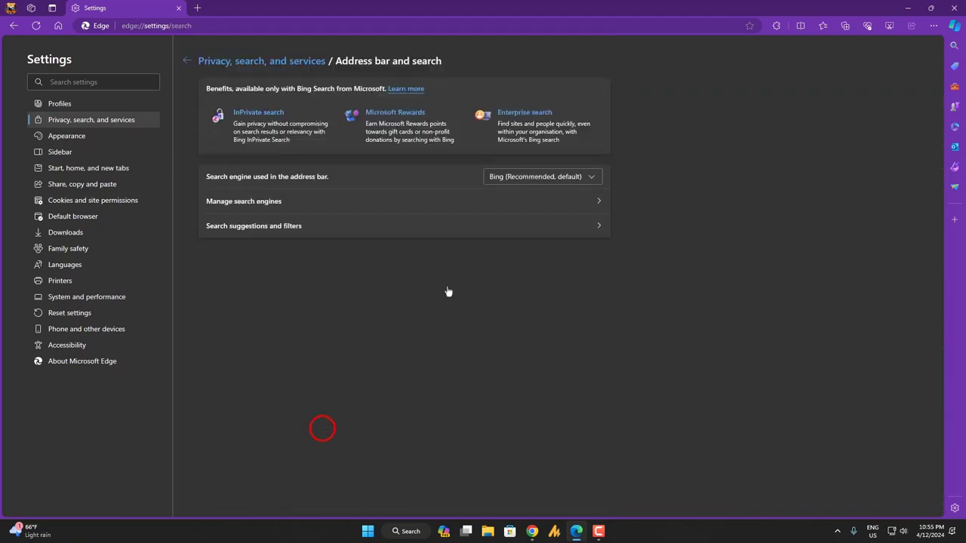
left_click(541, 177)
left_click(526, 228)
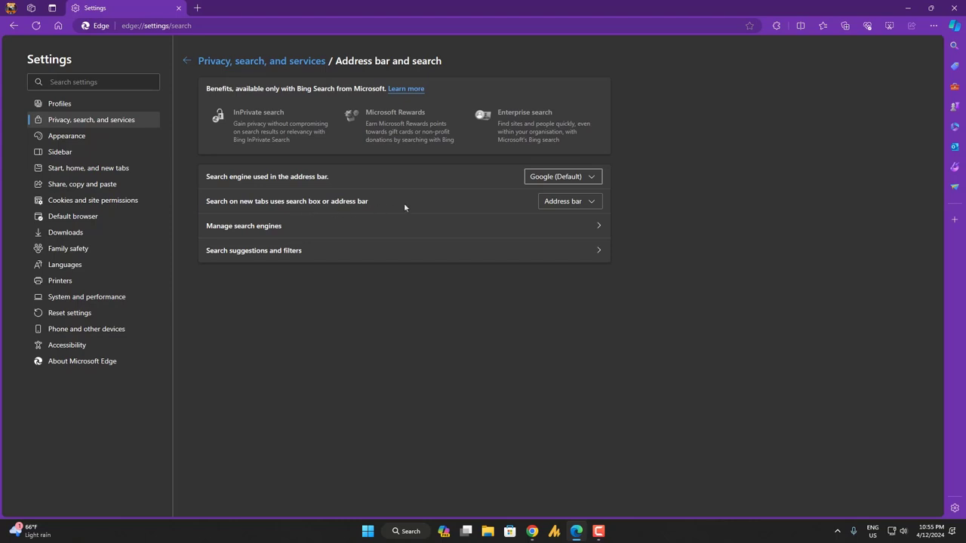
- Choose "Address bar" for the setting that controls where searches on new tabs are made
left_click(562, 200)
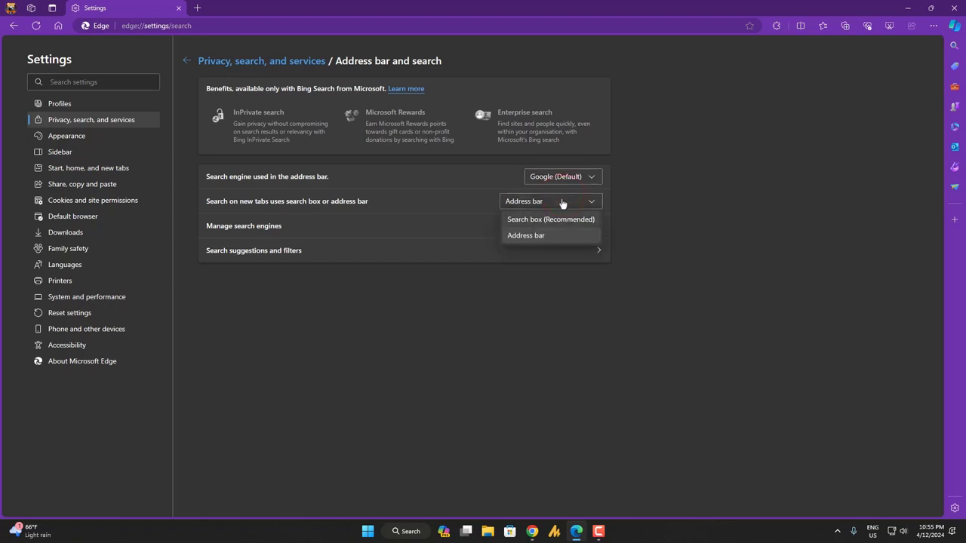
left_click(553, 238)
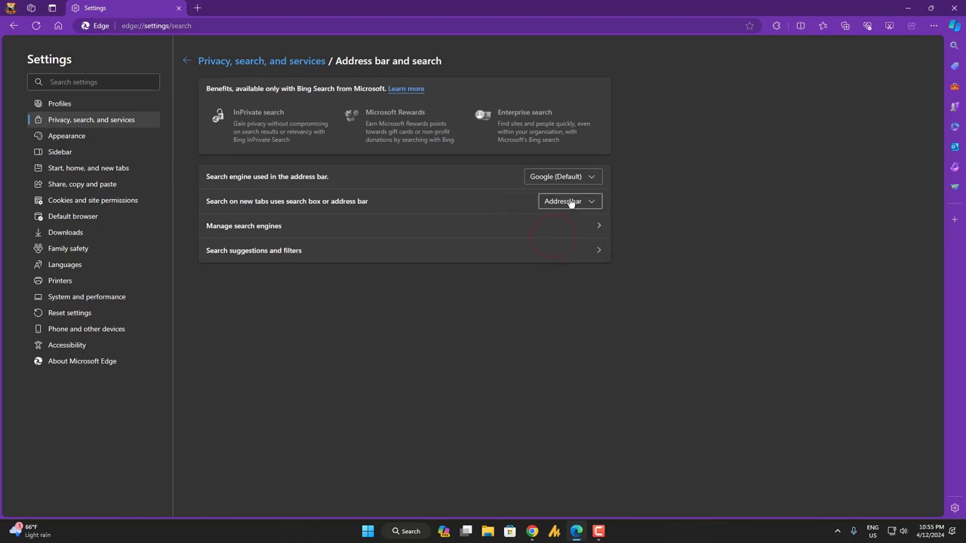
left_click(571, 202)
left_click(552, 237)
left_click(580, 204)
left_click(564, 237)
- Replace the settings tab with a new tab, set its page layout to Focused, and dismiss the interests dialog
left_click(197, 8)
left_click(179, 8)
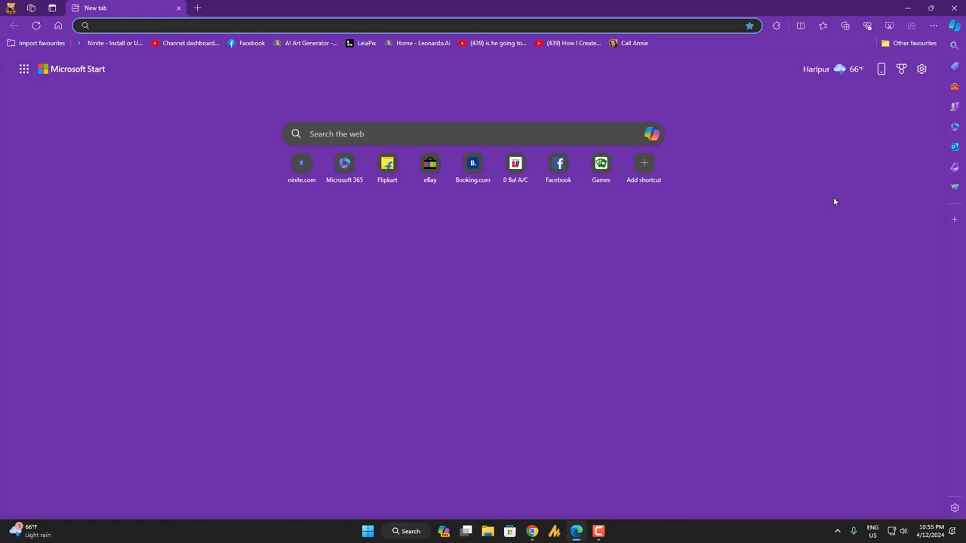
left_click(922, 69)
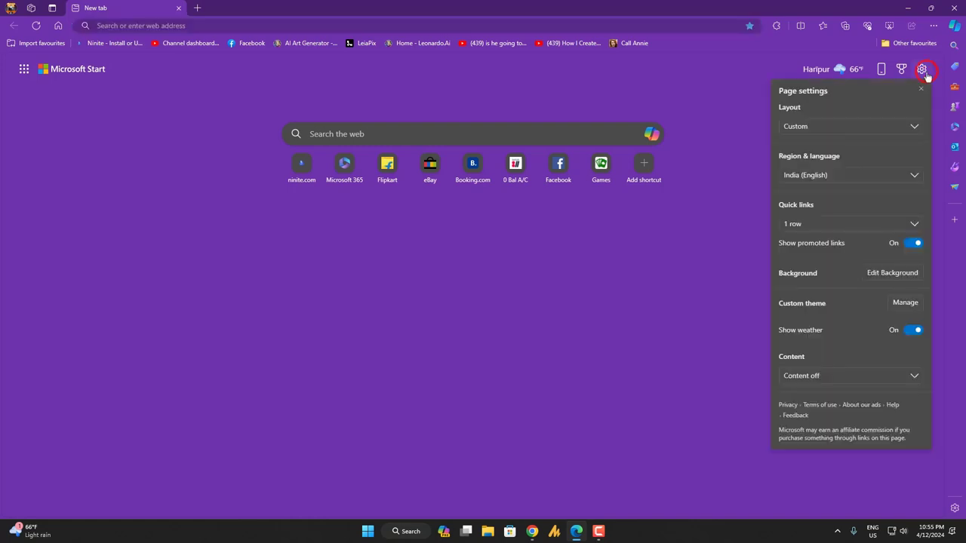
left_click(870, 126)
left_click(842, 146)
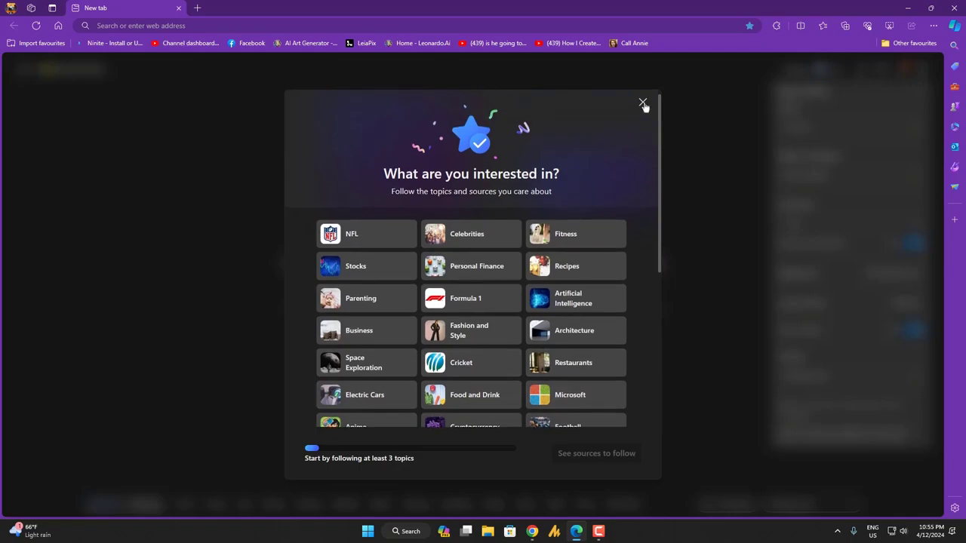
left_click(643, 102)
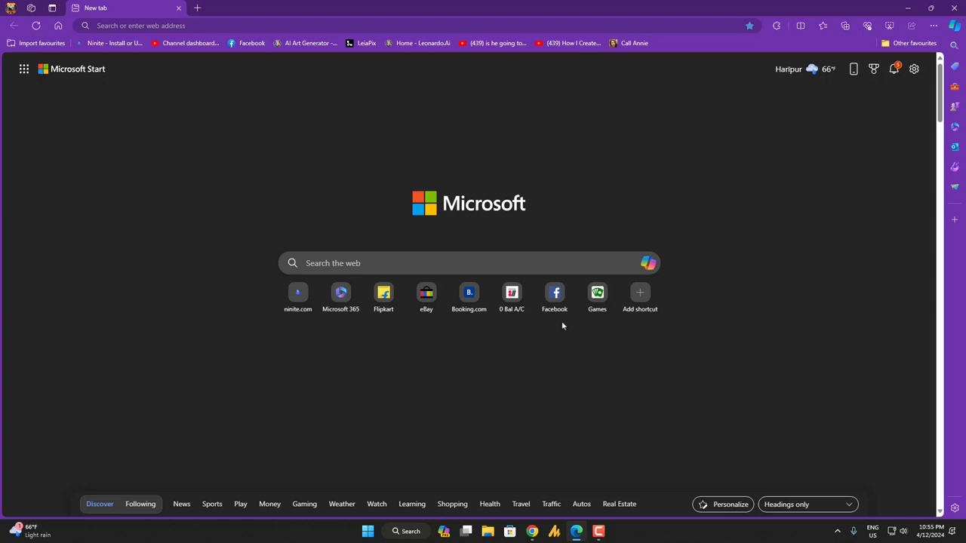
- Set the new tab page's region and language to International Edition (English)
left_click(915, 69)
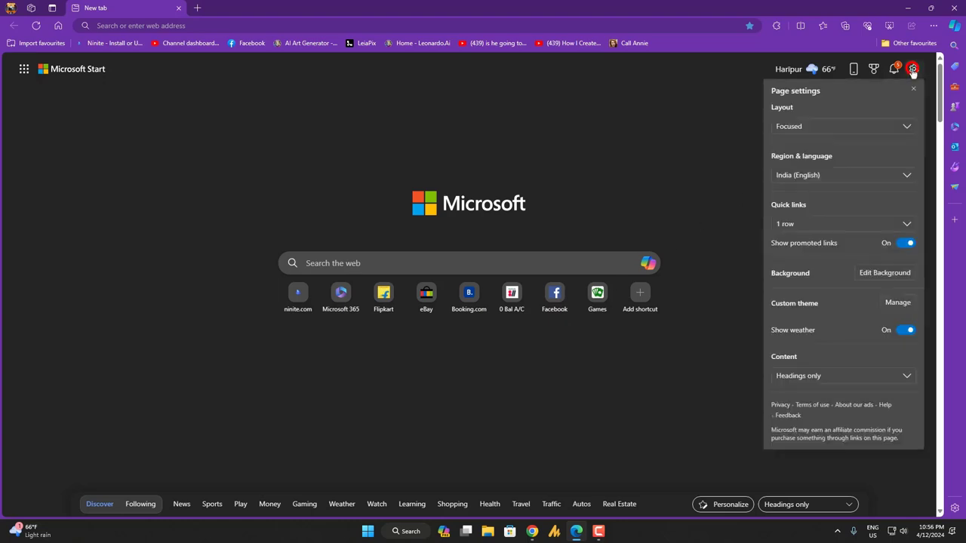
left_click(859, 178)
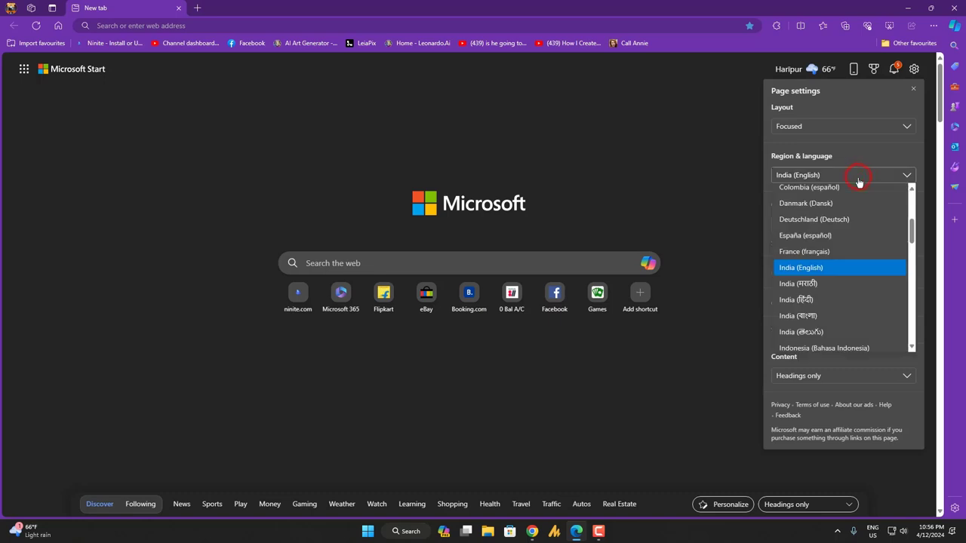
scroll(859, 185, "down", 2)
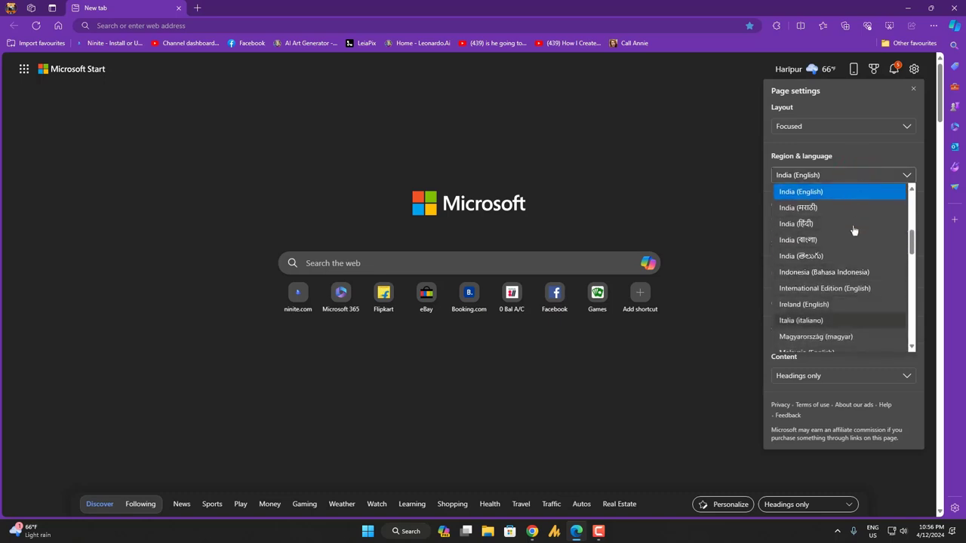
scroll(851, 264, "down", 2)
scroll(847, 302, "down", 2)
scroll(847, 302, "up", 5)
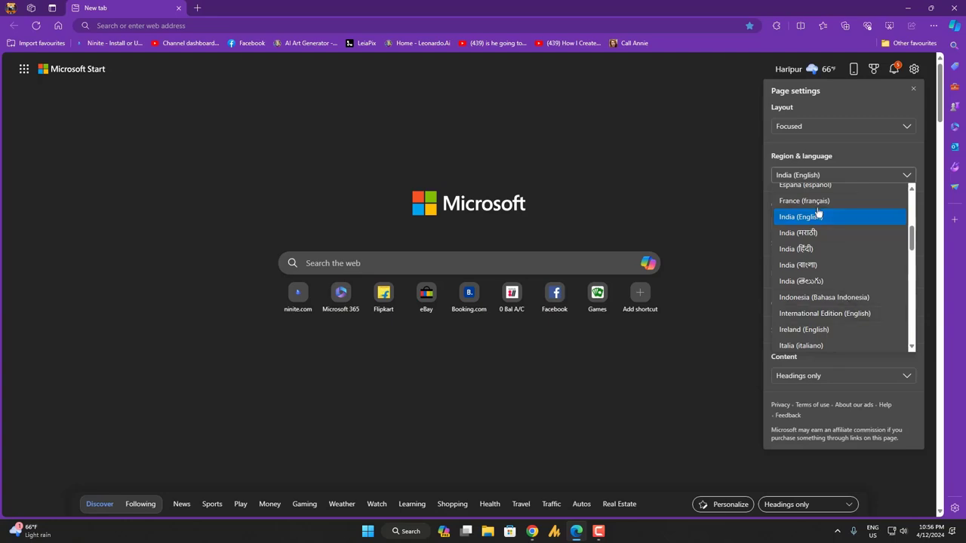
left_click(854, 314)
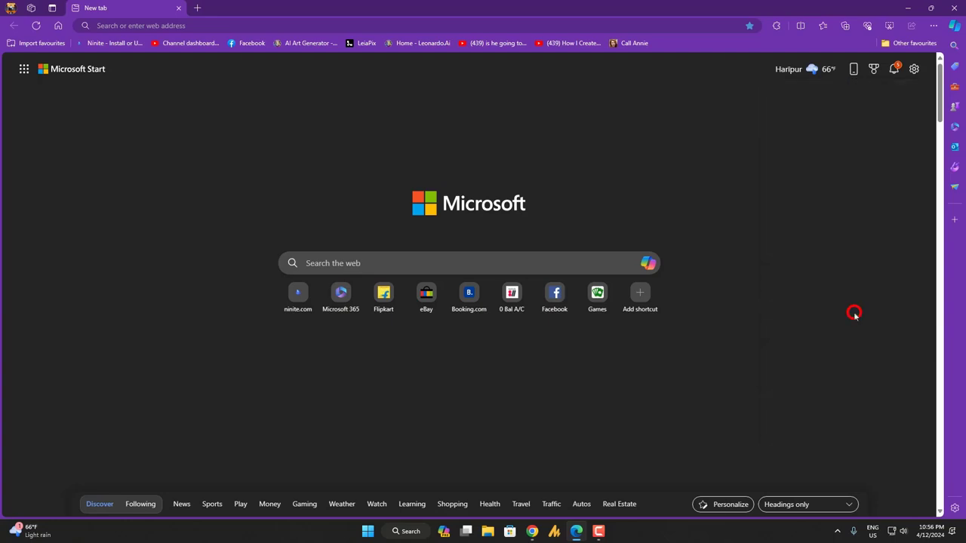
- Browse the new tab page's news feed, accept the Microsoft privacy notice, and return to the start of the page
scroll(755, 332, "down", 3)
scroll(647, 370, "down", 5)
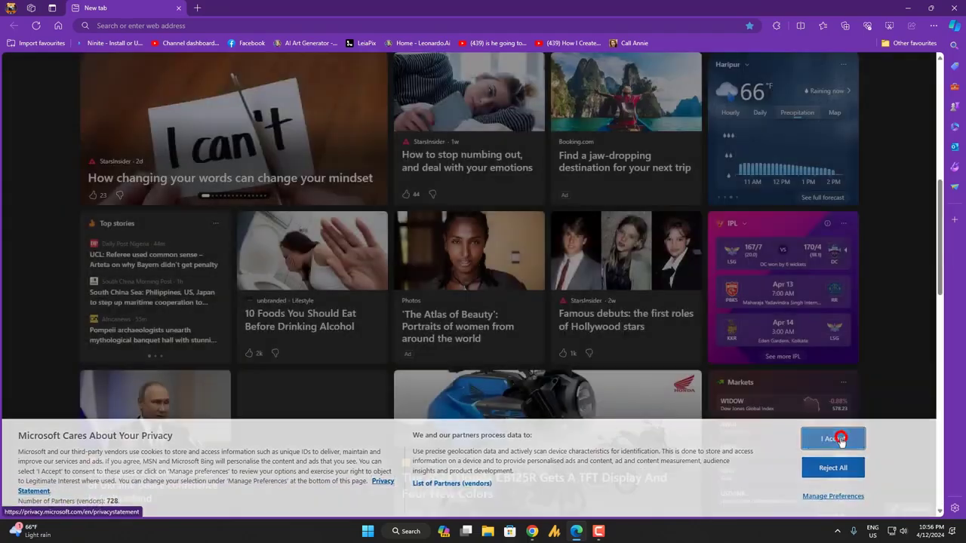
left_click(834, 439)
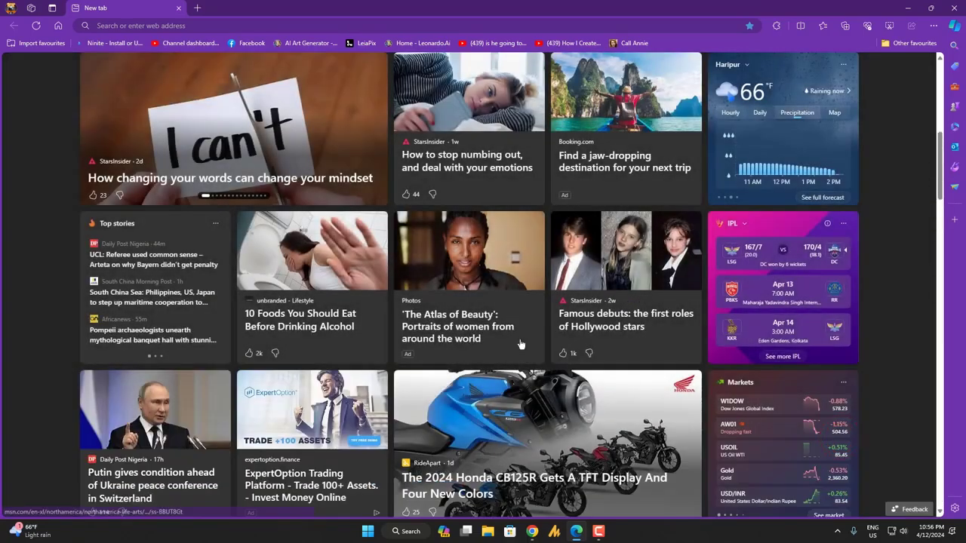
scroll(520, 345, "down", 3)
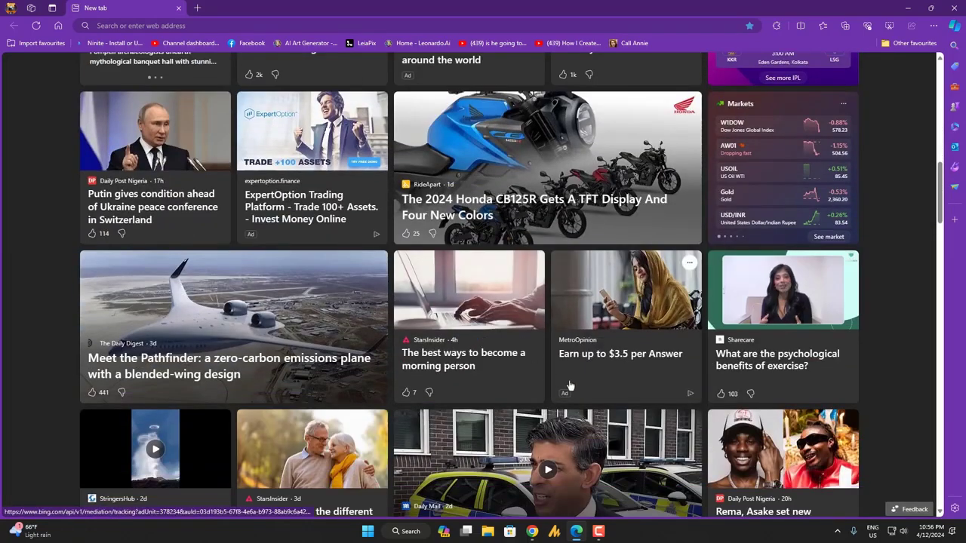
scroll(567, 387, "down", 3)
scroll(570, 385, "up", 15)
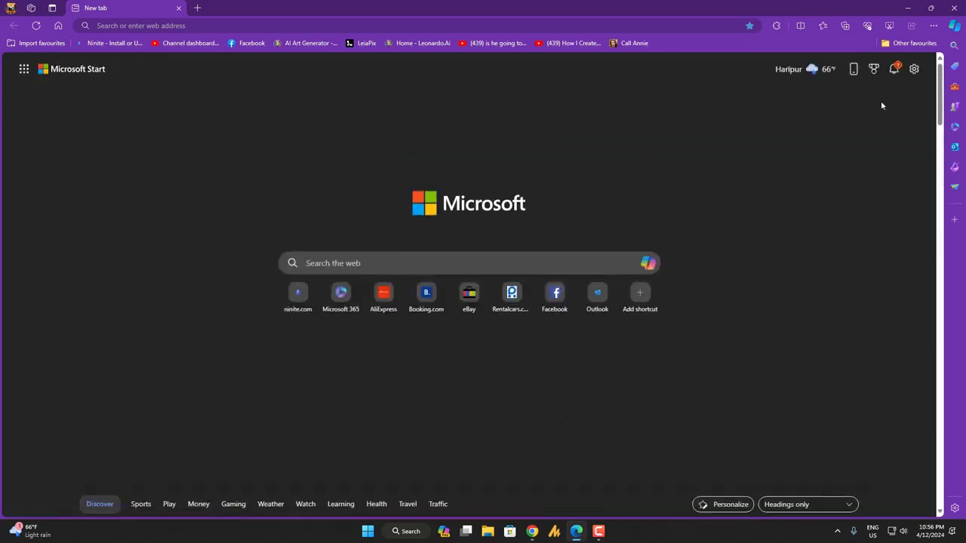
- Set the new tab page's content to "Content off" and close the page settings
left_click(914, 68)
left_click(843, 377)
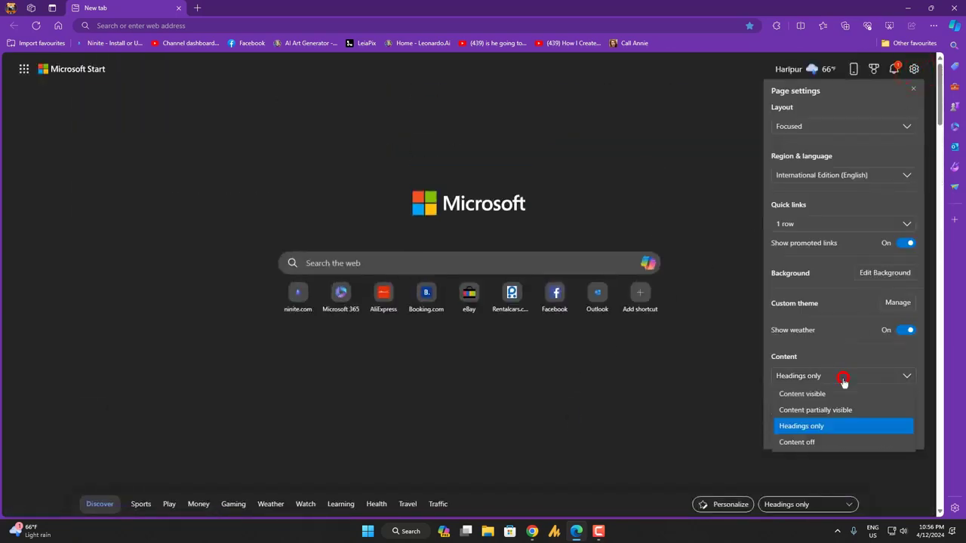
left_click(812, 445)
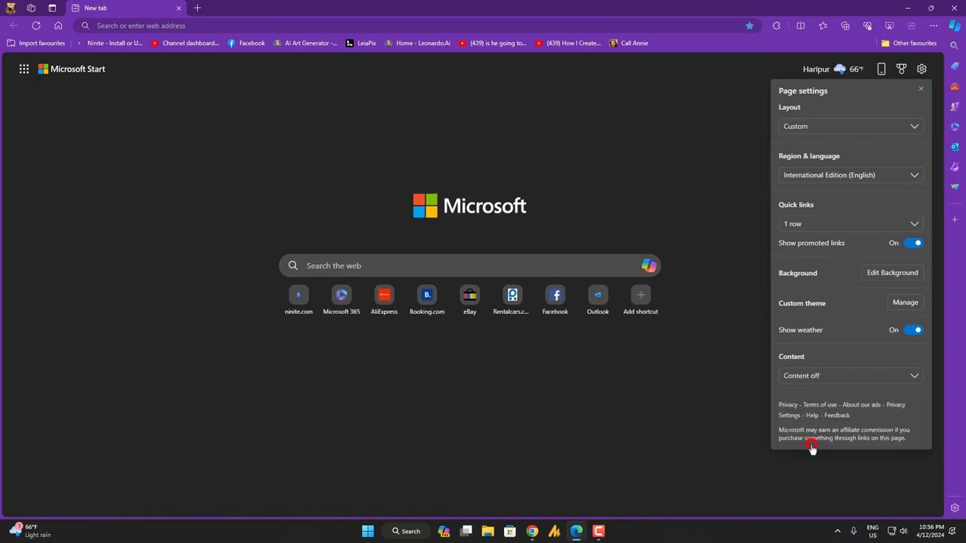
left_click(695, 400)
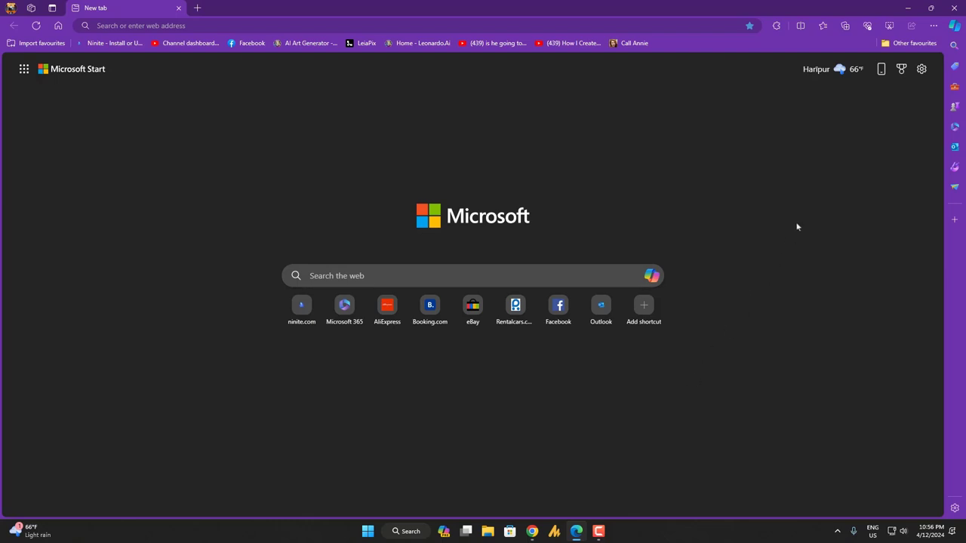
- Try the "2 rows" and "Top" options for the new tab page's quick links
left_click(921, 68)
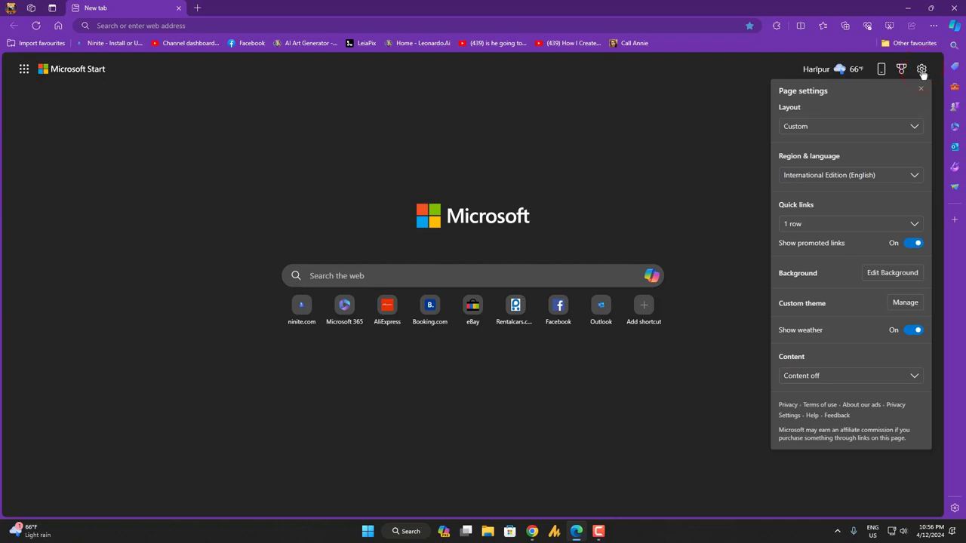
left_click(865, 224)
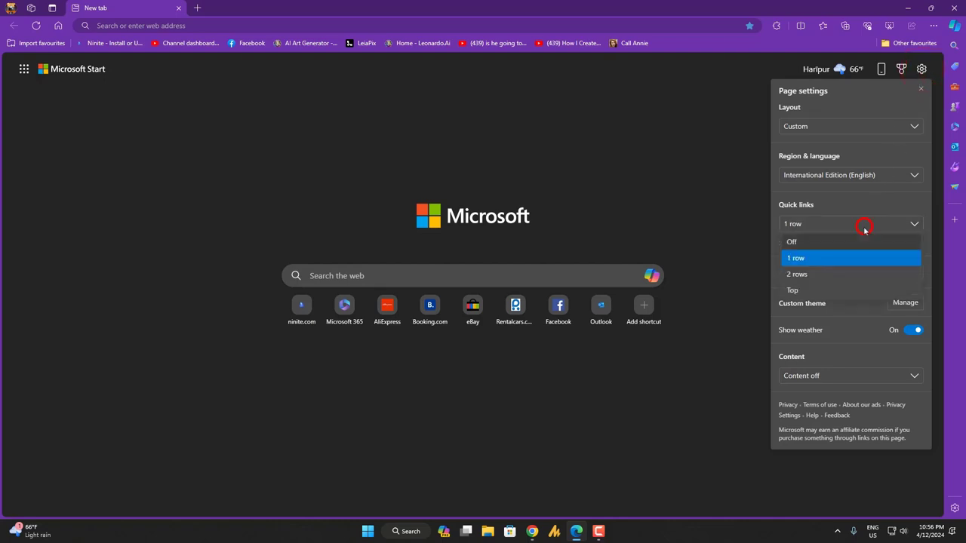
left_click(825, 276)
left_click(825, 226)
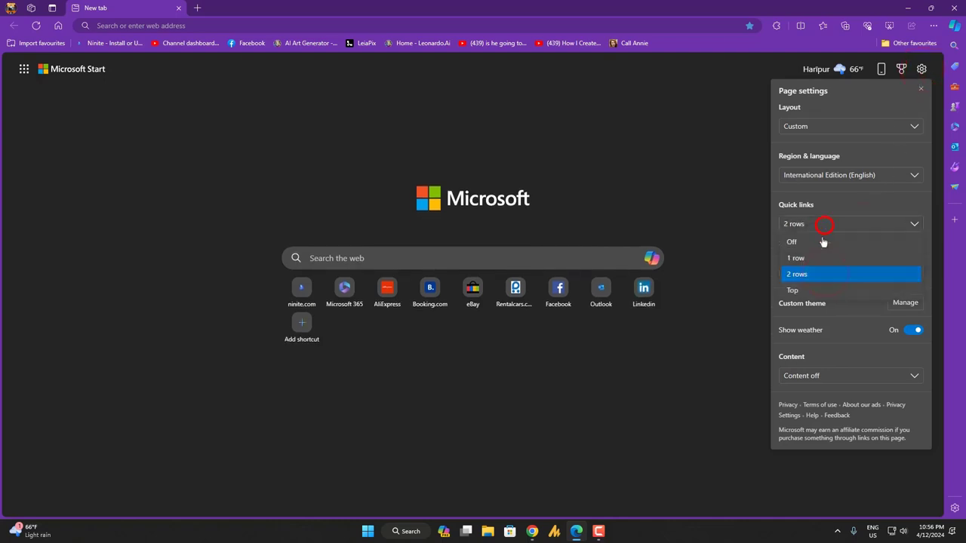
left_click(813, 295)
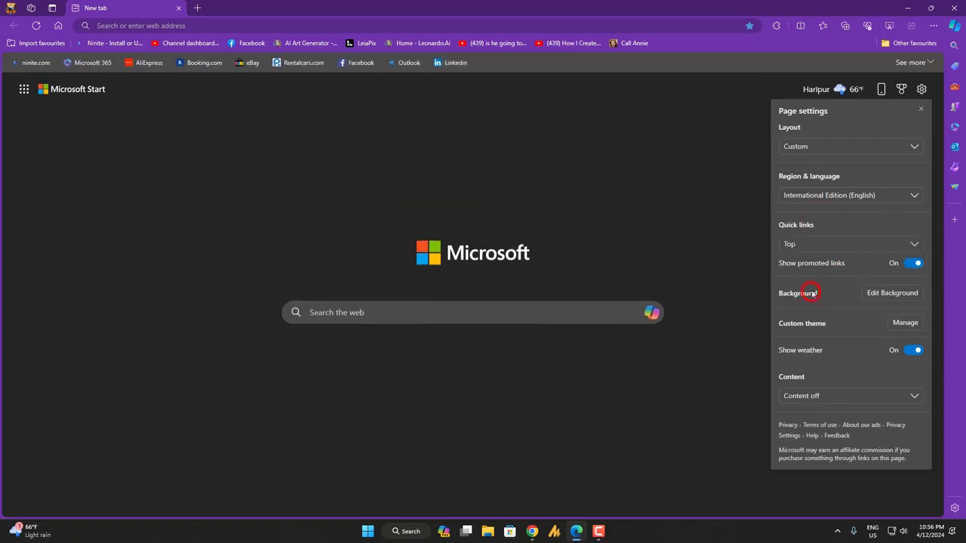
- Try the "Off" option for the new tab page's quick links and set them to "1 row"
left_click(829, 246)
left_click(823, 262)
left_click(827, 232)
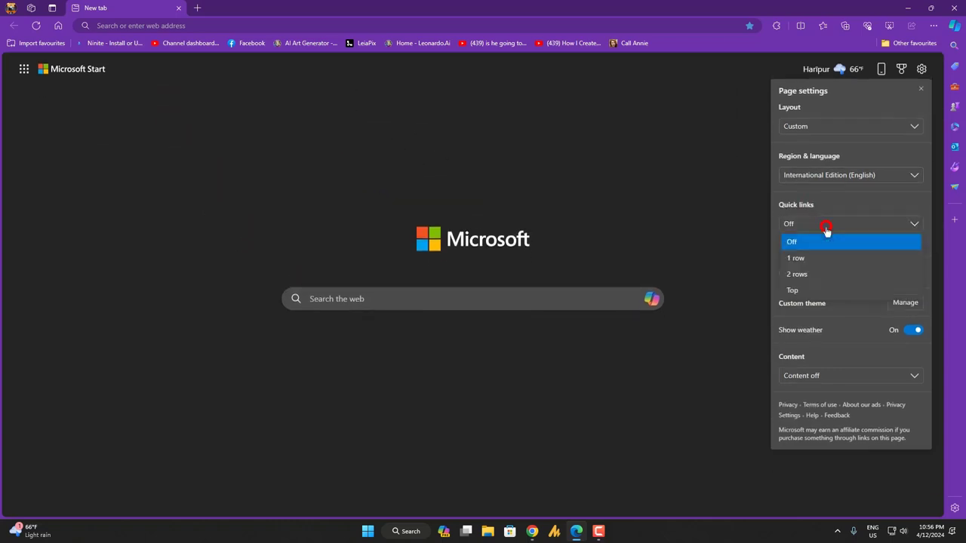
left_click(821, 261)
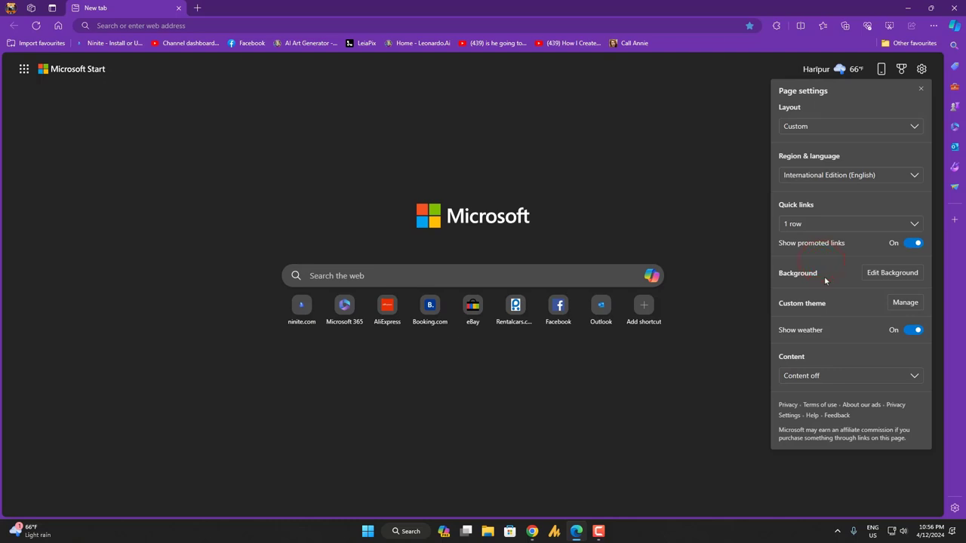
- Turn on the new tab page background, apply the "Annular eclipse over New Mexico" image, and close the background settings
left_click(887, 275)
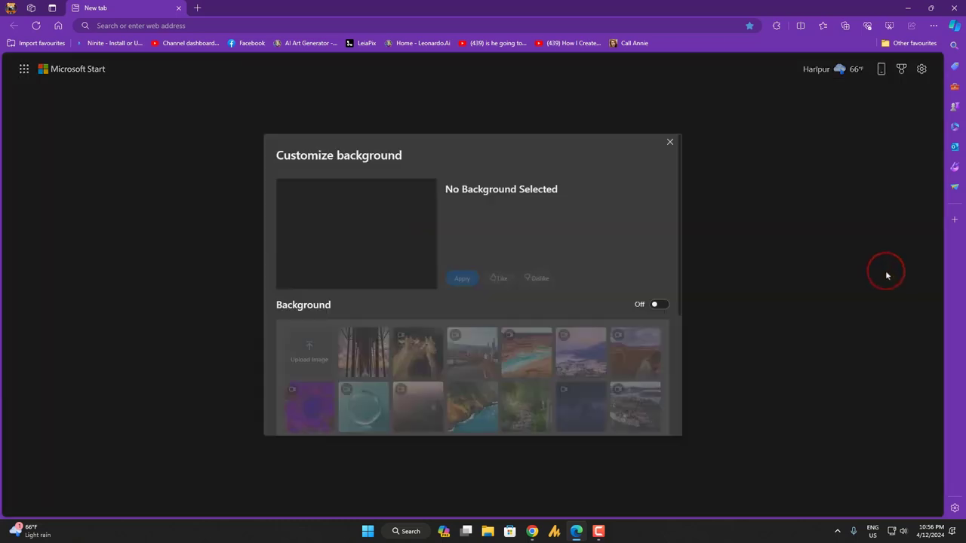
scroll(757, 293, "down", 1)
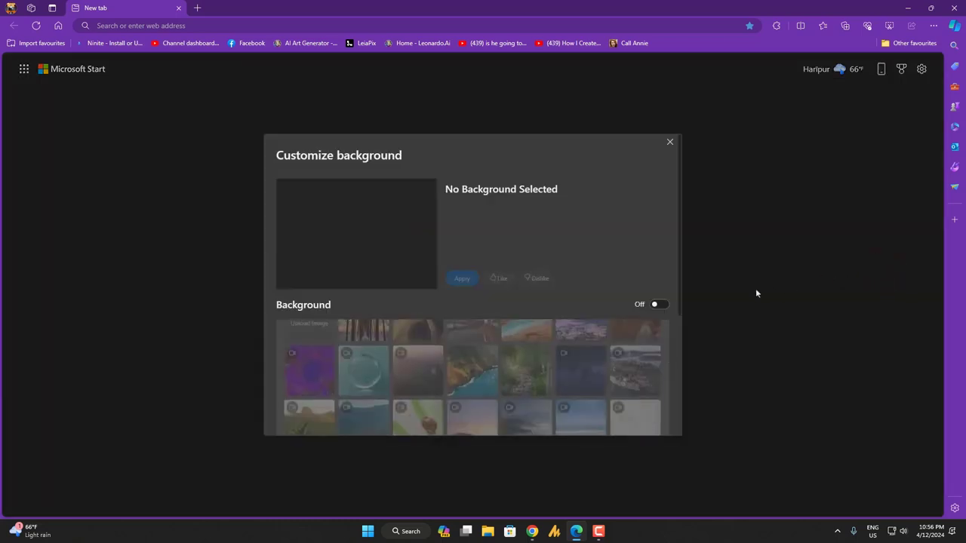
left_click(657, 305)
scroll(494, 377, "down", 1)
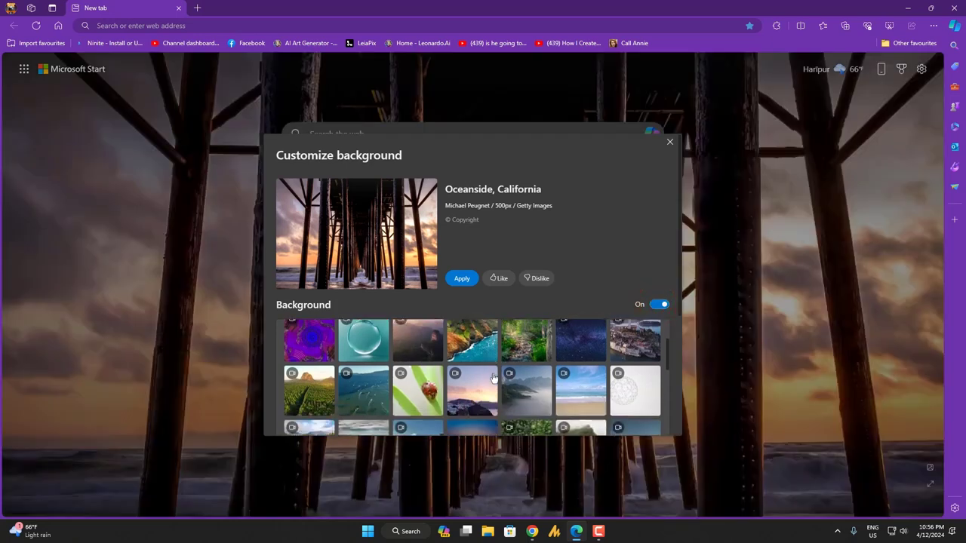
scroll(494, 378, "down", 2)
left_click(476, 374)
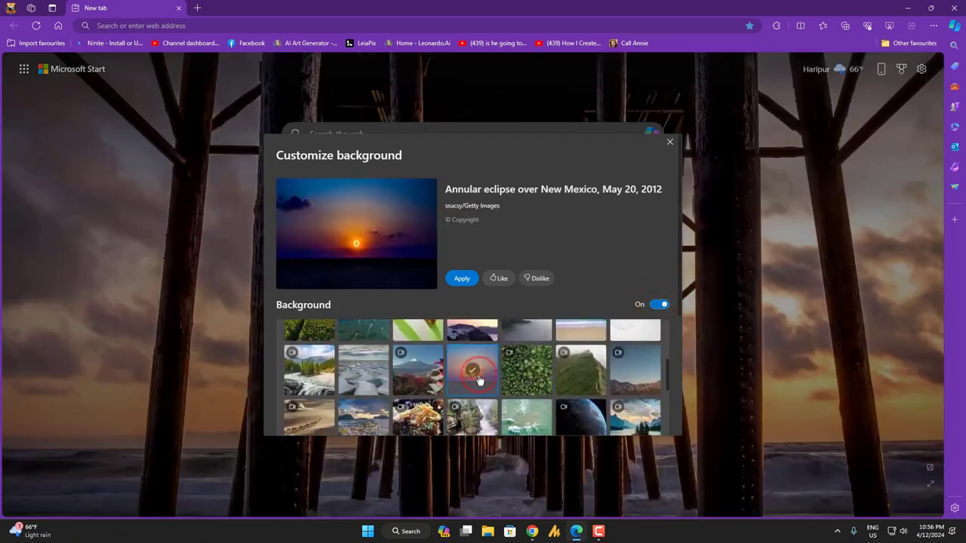
left_click(462, 279)
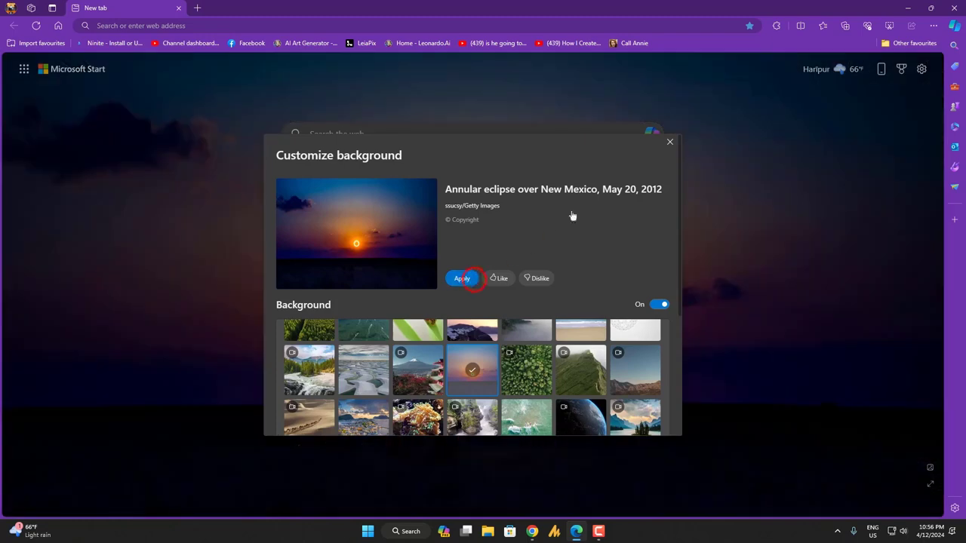
left_click(669, 142)
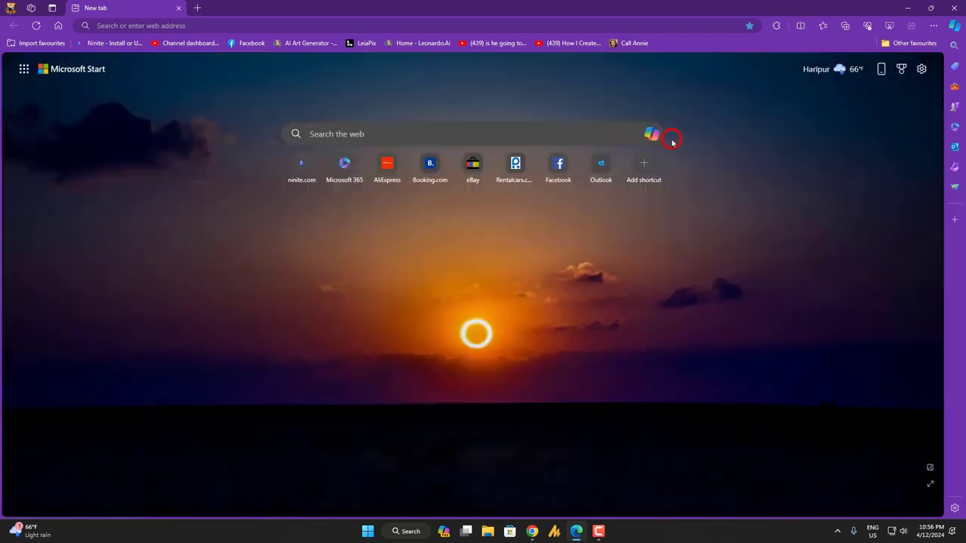
- Reopen the new tab page's settings and open the custom theme management
left_click(935, 25)
left_click(934, 25)
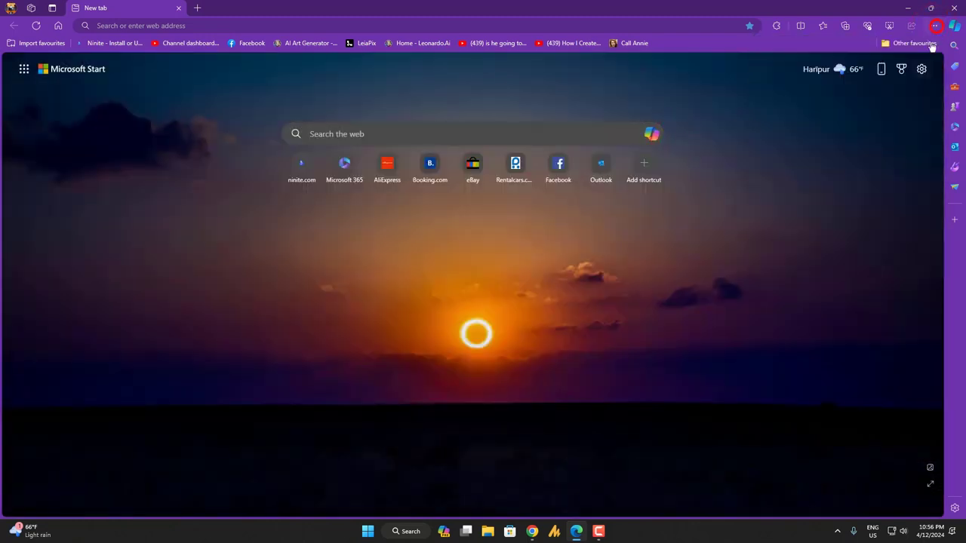
left_click(922, 68)
left_click(840, 381)
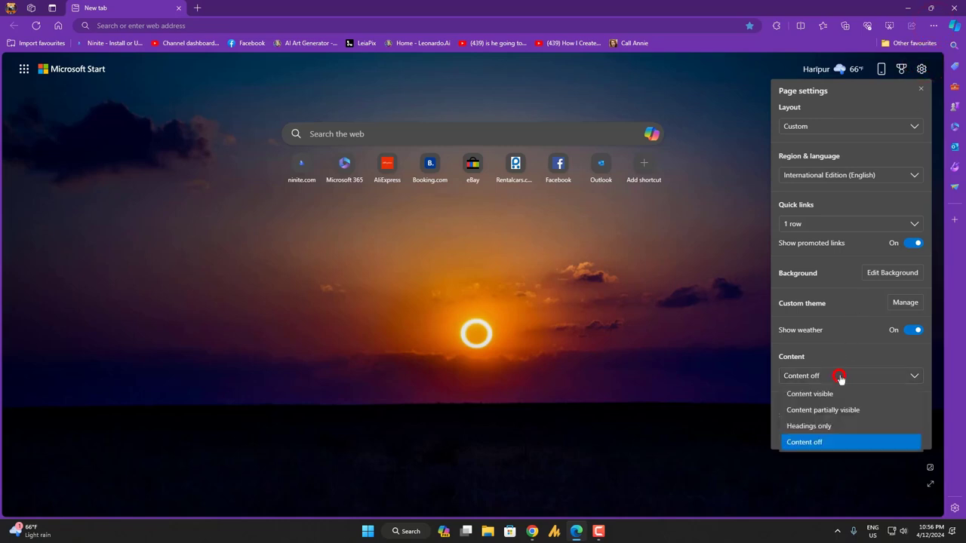
left_click(858, 354)
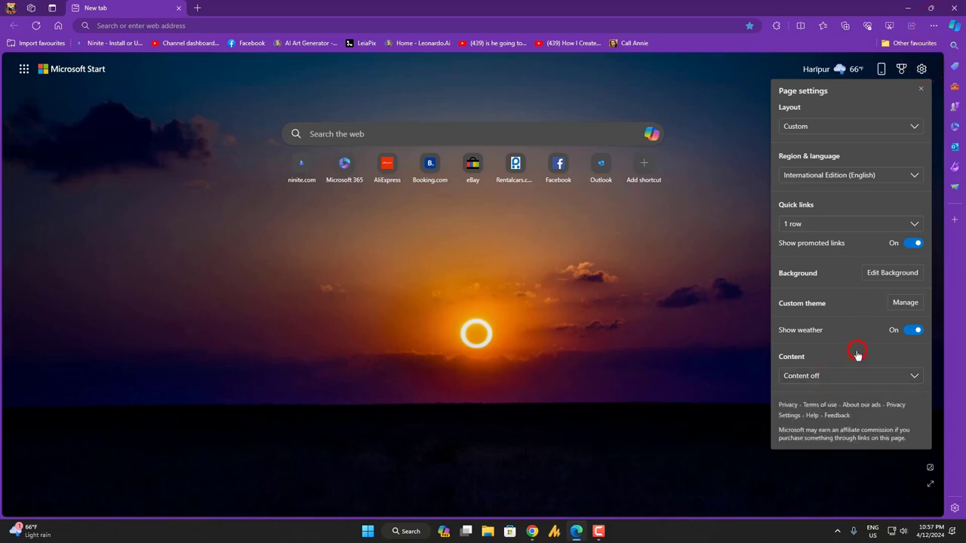
left_click(908, 306)
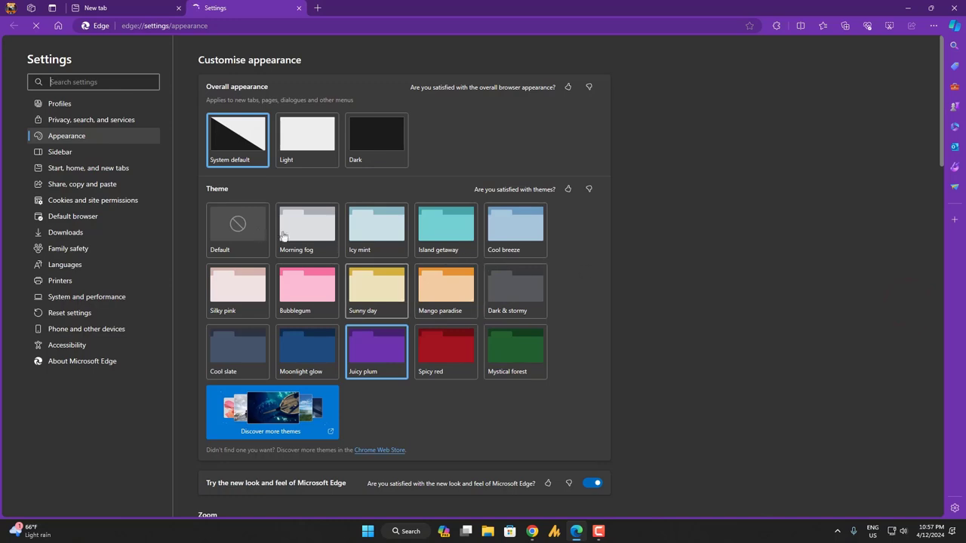
- Try the Default theme, view the online theme gallery, and set the browser theme to "Dark & stormy", closing the settings tab
left_click(241, 224)
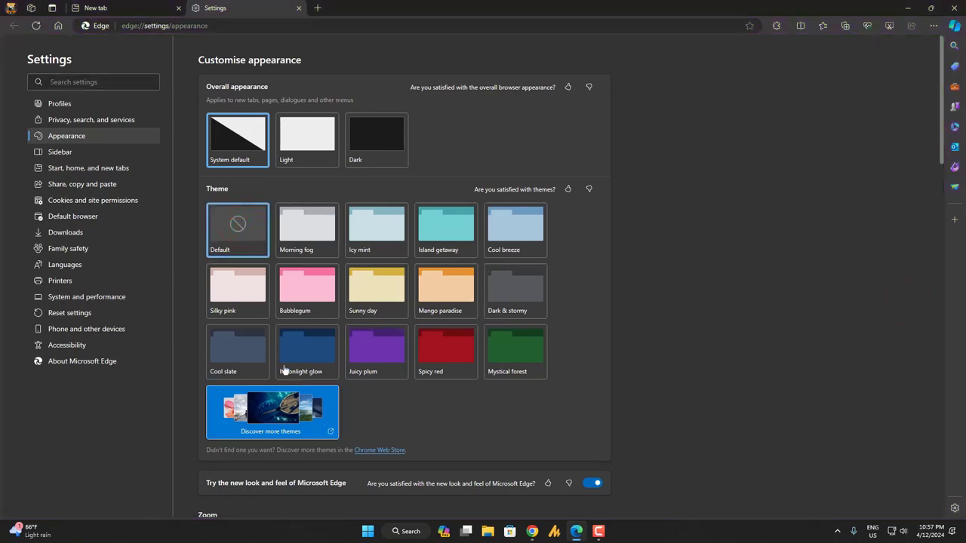
left_click(295, 407)
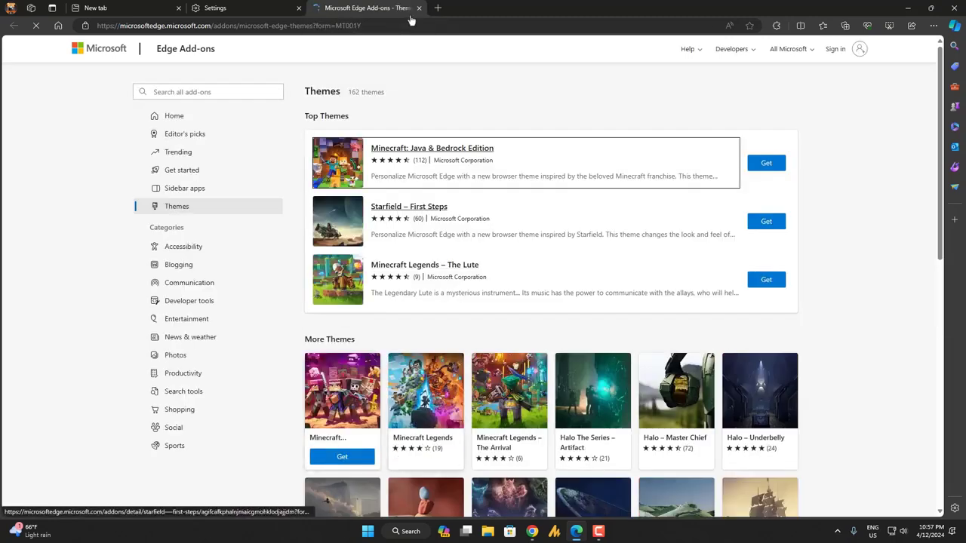
left_click(419, 7)
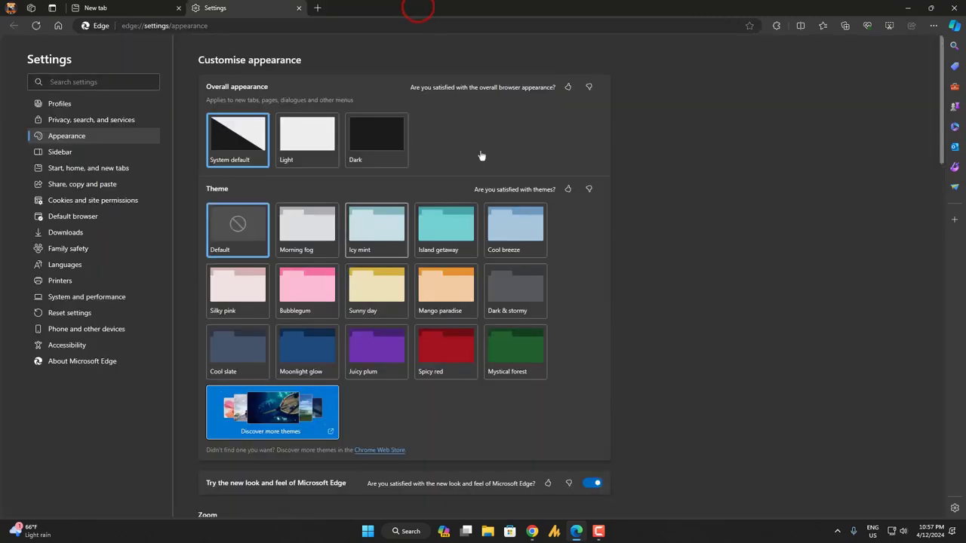
left_click(534, 276)
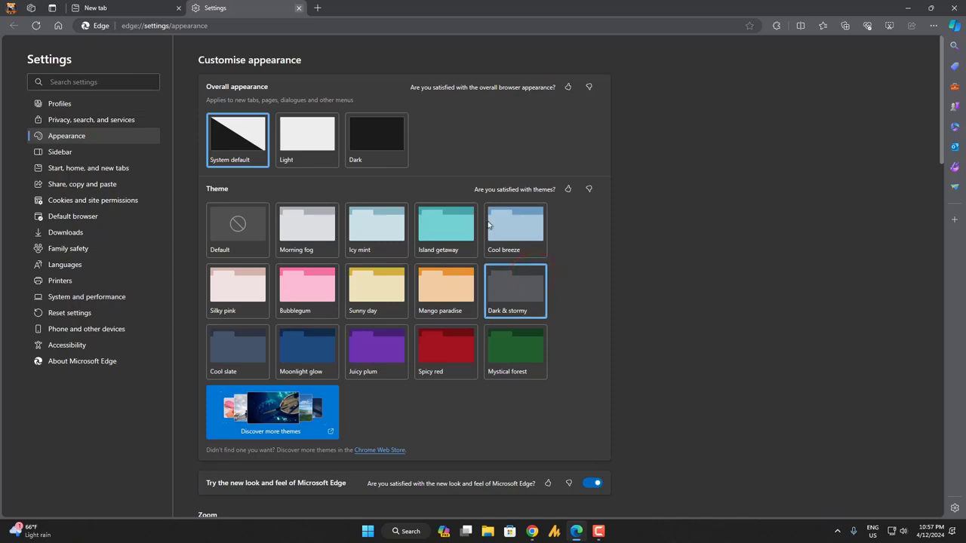
left_click(299, 8)
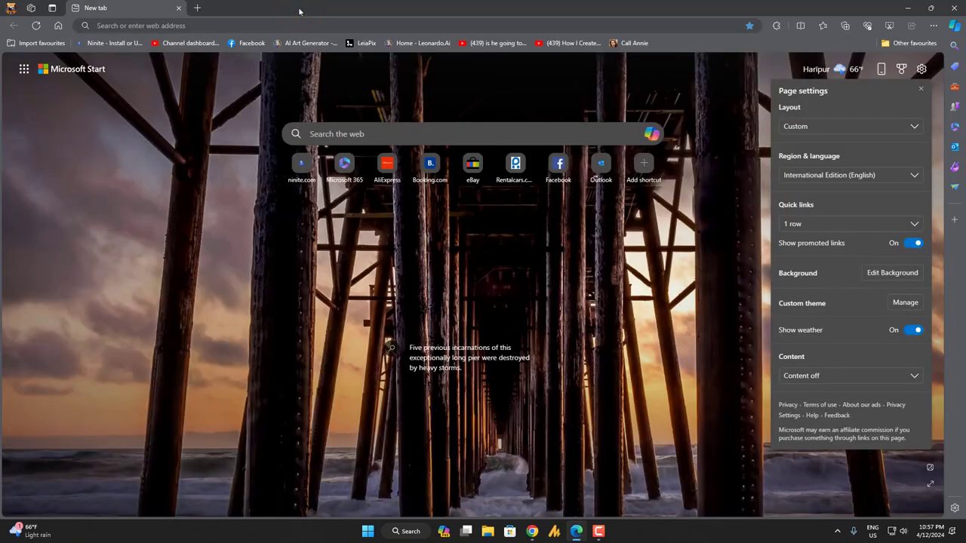
- Set the new tab page's layout to Focused with "Content off" and close the page settings
left_click(860, 126)
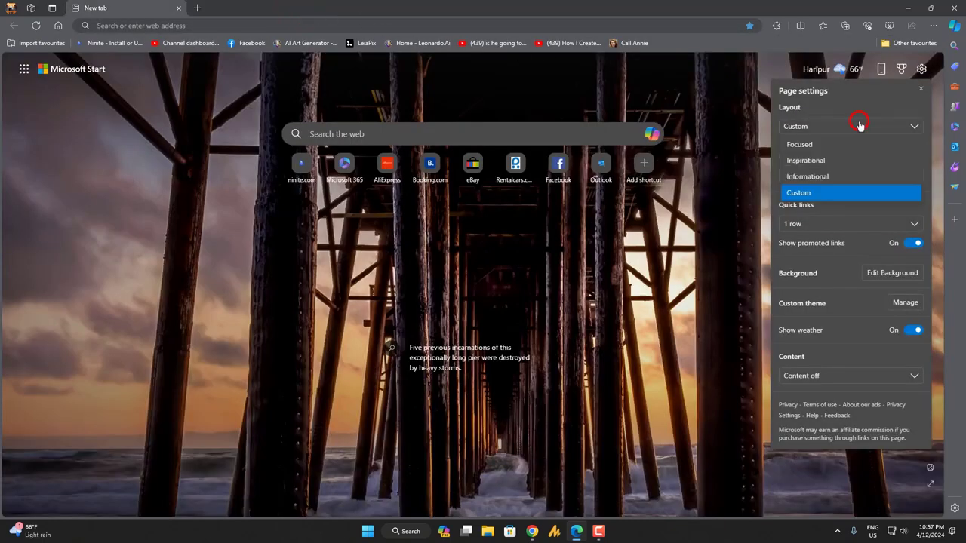
left_click(848, 145)
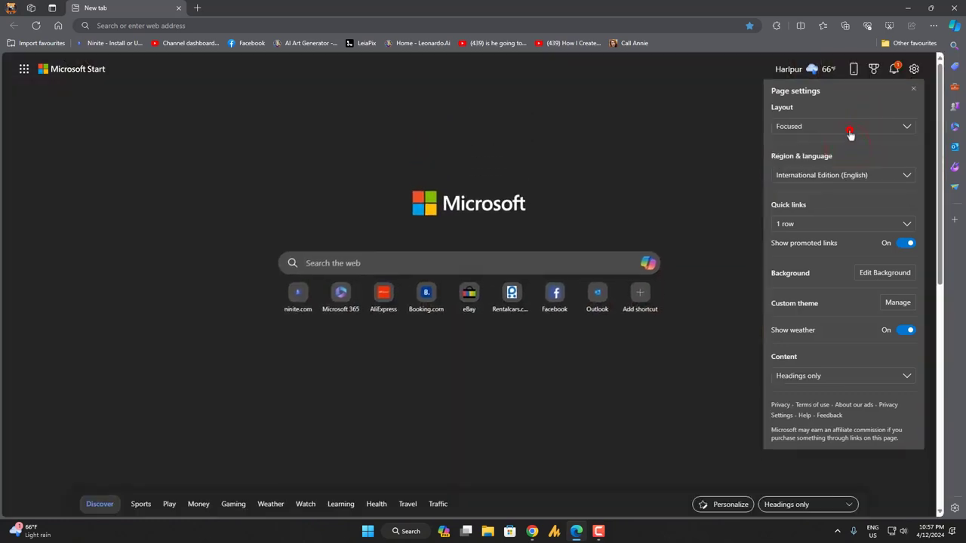
left_click(850, 132)
left_click(822, 337)
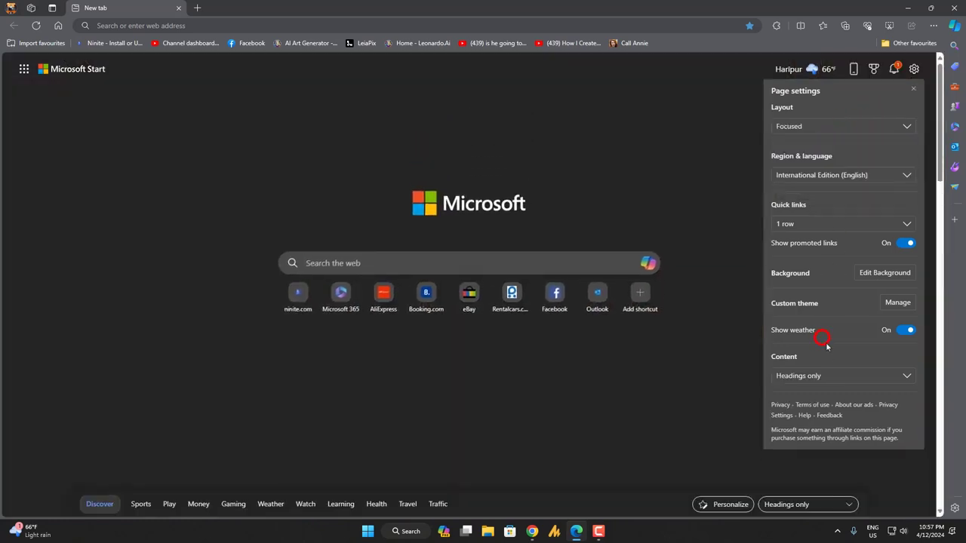
left_click(853, 377)
left_click(800, 441)
left_click(685, 408)
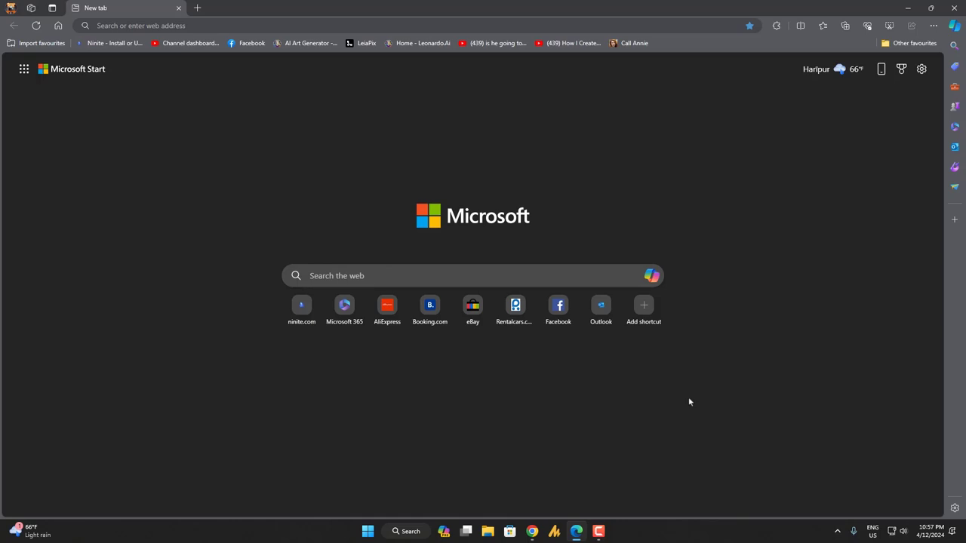
- Reopen the page settings, keep the content at "Content off", and look over the layout options
left_click(921, 68)
left_click(840, 375)
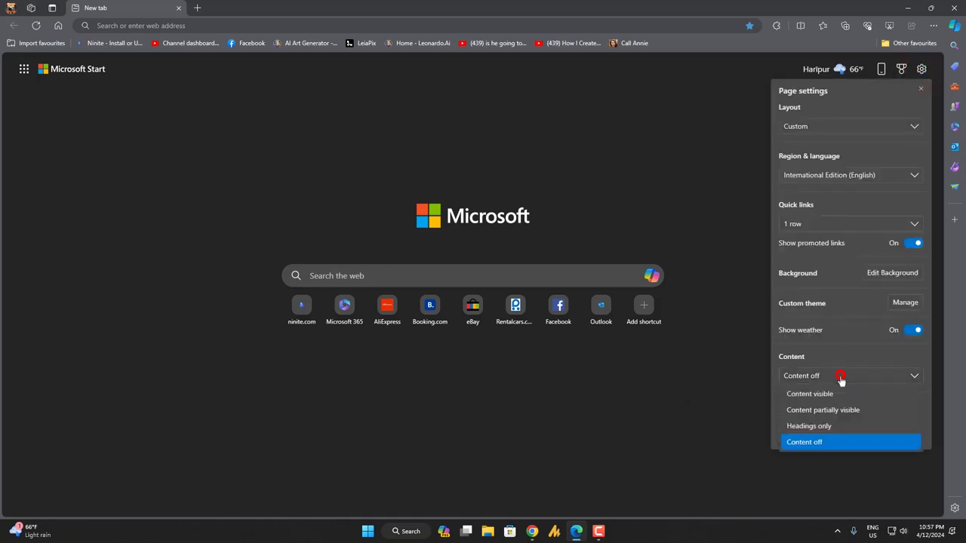
left_click(831, 445)
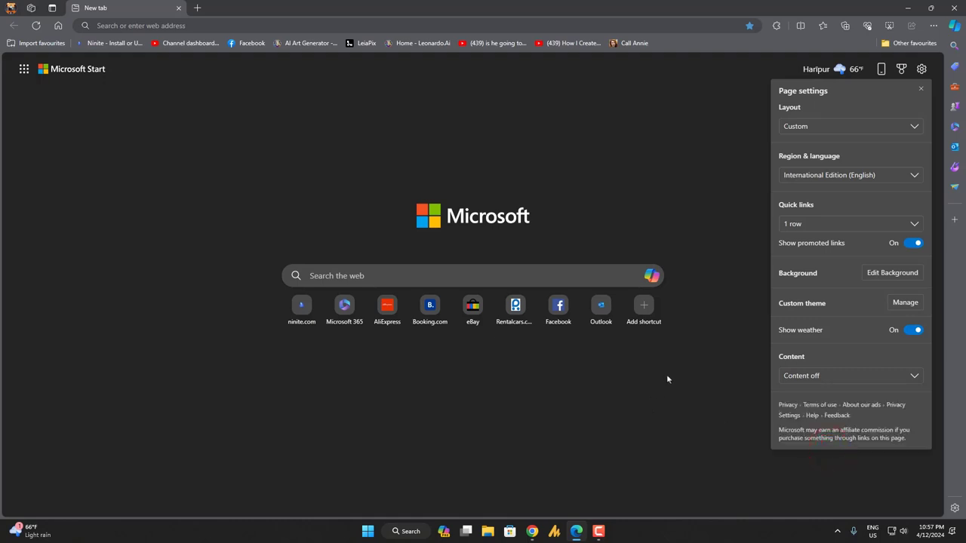
left_click(845, 128)
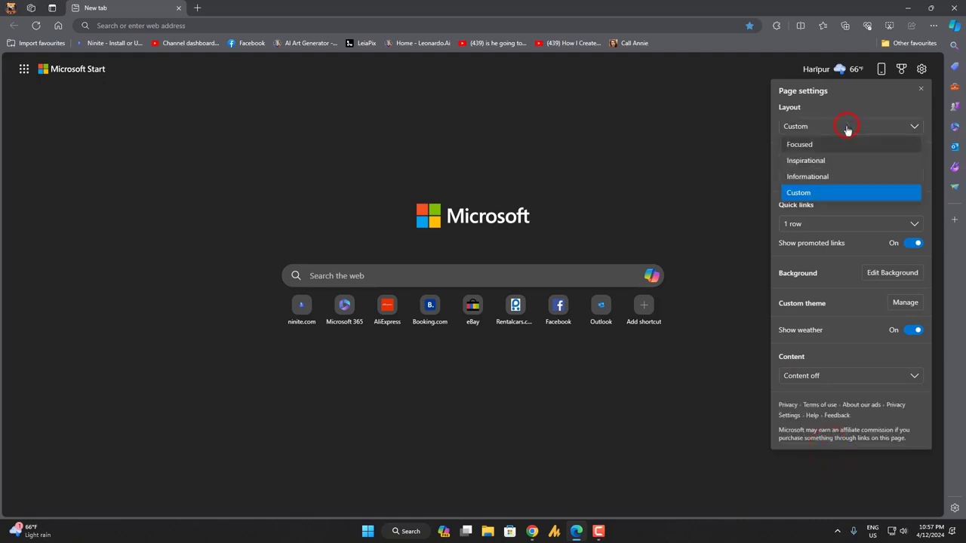
left_click(845, 245)
left_click(880, 245)
left_click(914, 244)
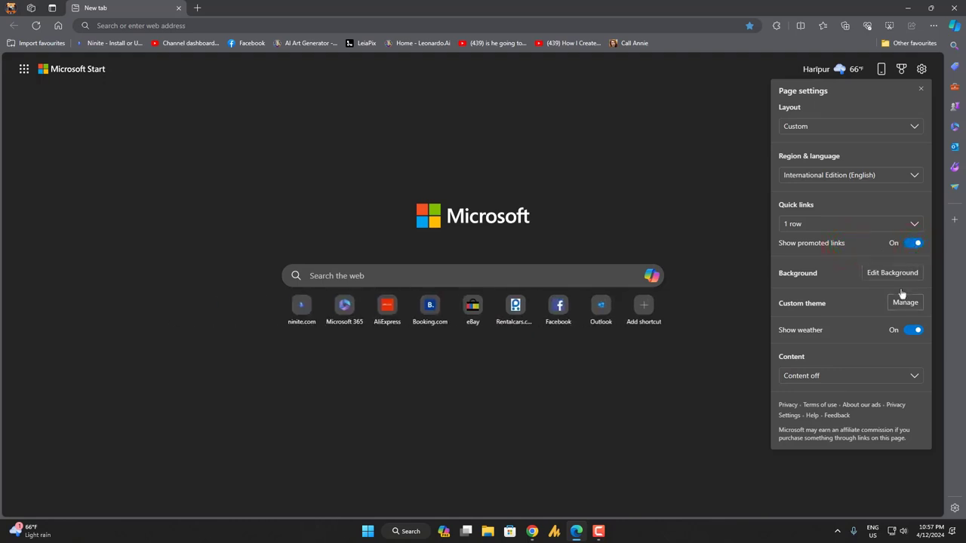
- Turn on the new tab page background, apply the pale image of concentric circles, and close the background settings
left_click(896, 272)
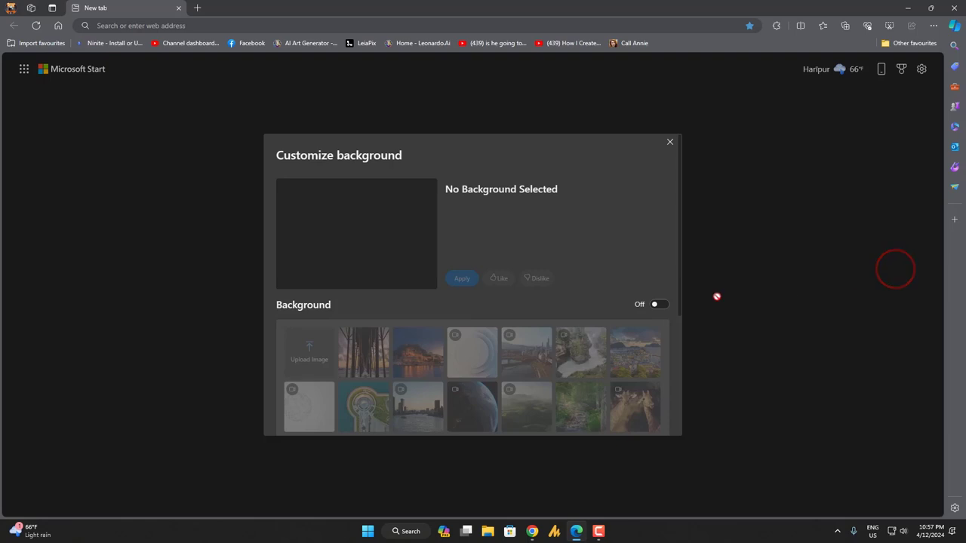
left_click(658, 304)
scroll(480, 339, "down", 1)
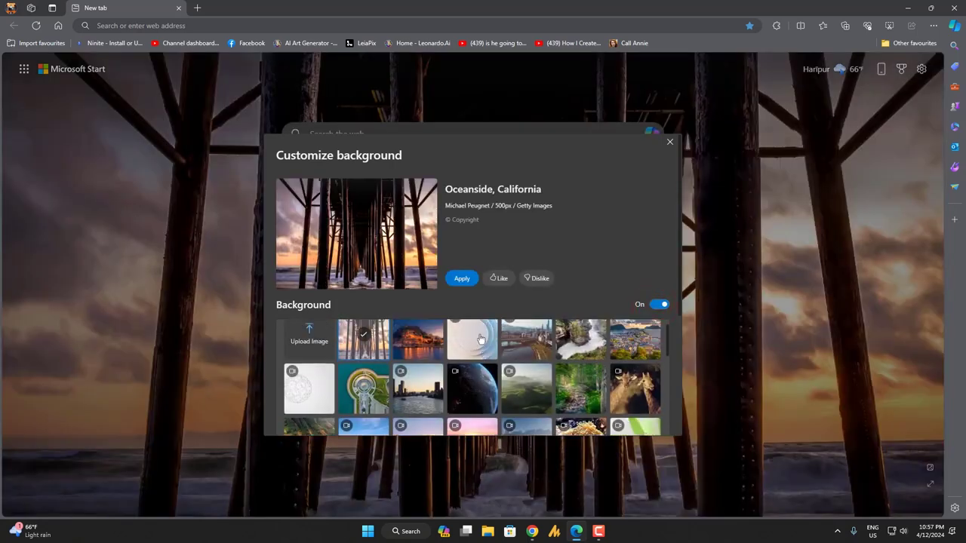
left_click(480, 339)
left_click(462, 279)
left_click(670, 142)
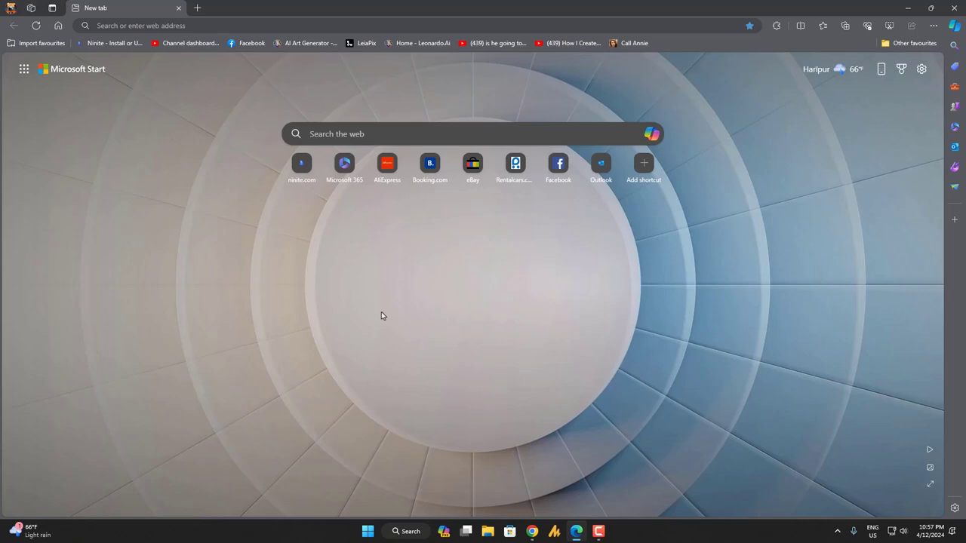
- Switch the new tab page back to the Focused layout, set its content to "Content off", and close the page settings
left_click(922, 69)
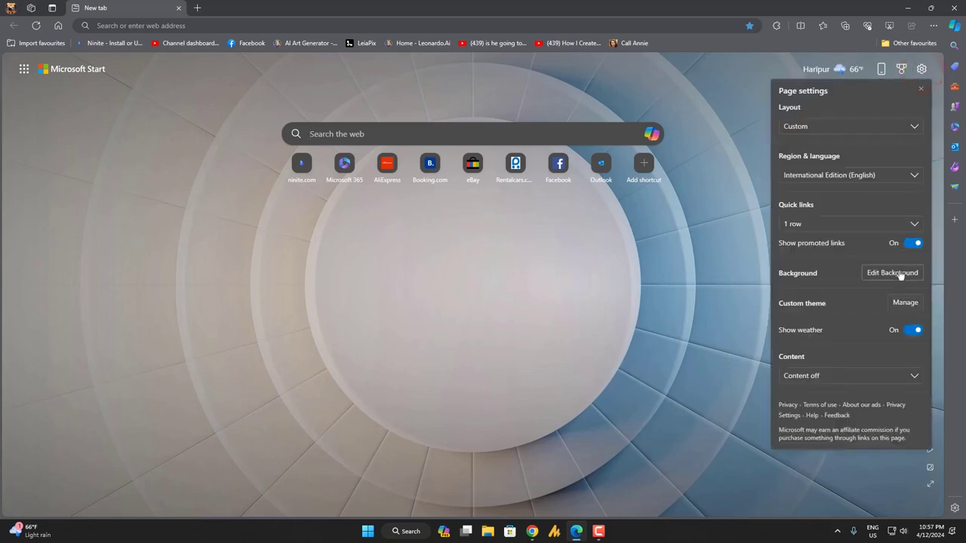
left_click(828, 131)
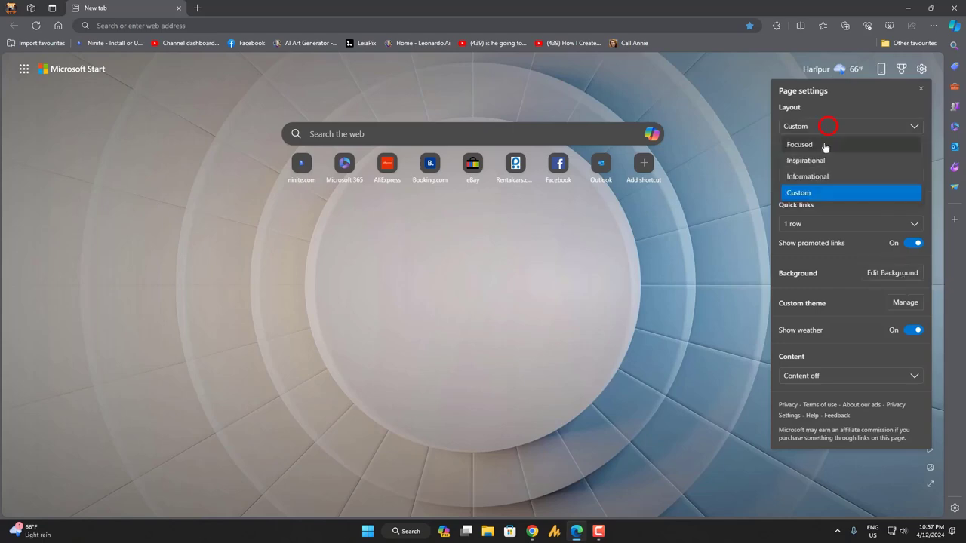
left_click(824, 147)
scroll(846, 347, "down", 3)
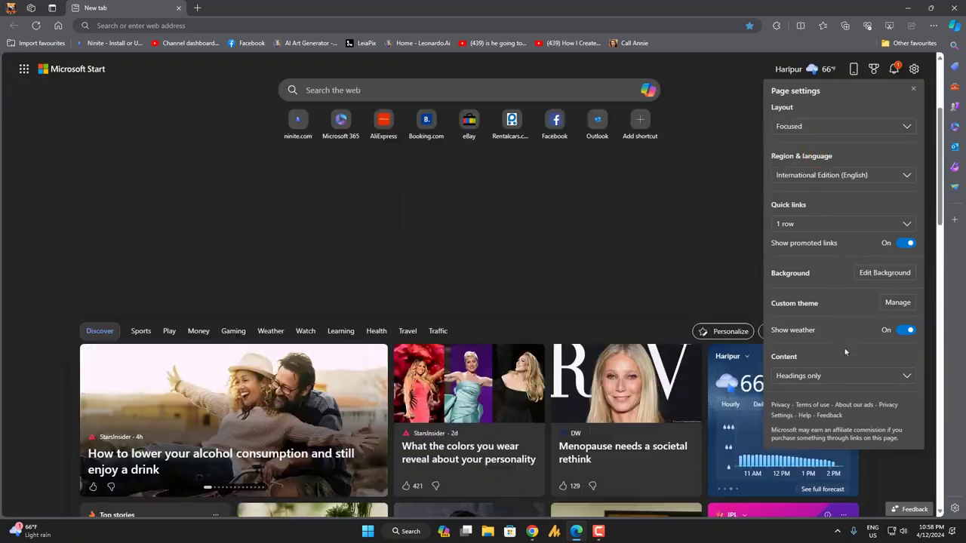
left_click(847, 375)
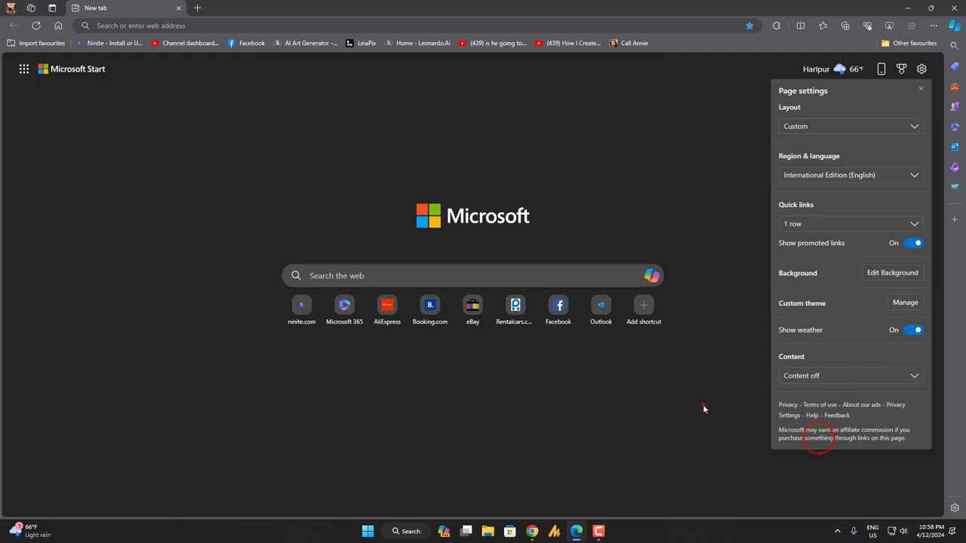
left_click(703, 408)
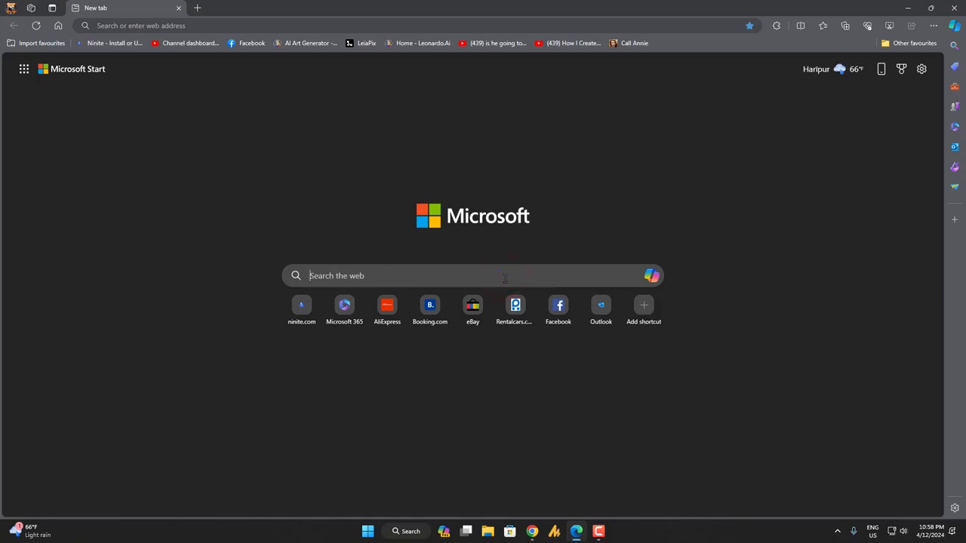
- Search the web for "facebook" from the new tab page and close the browser
type("facebook")
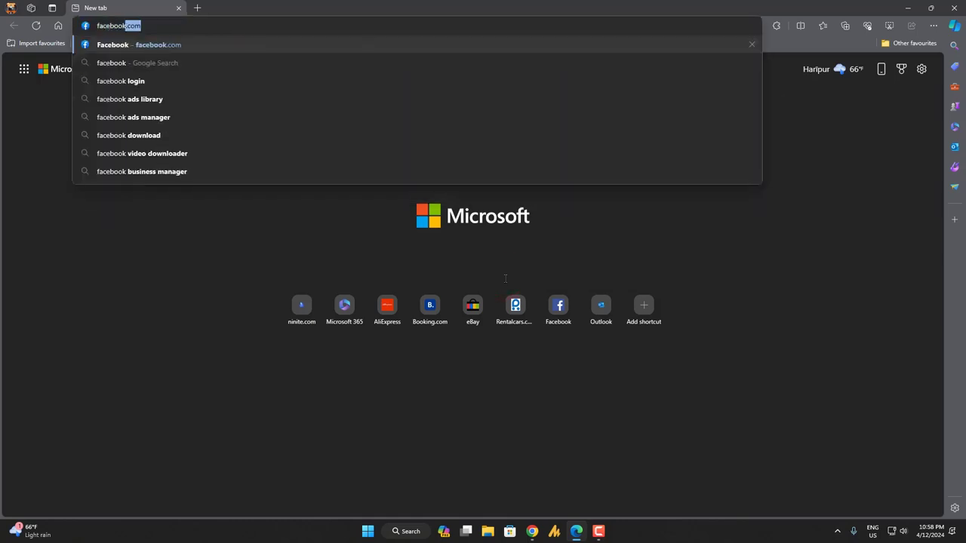
key("Return")
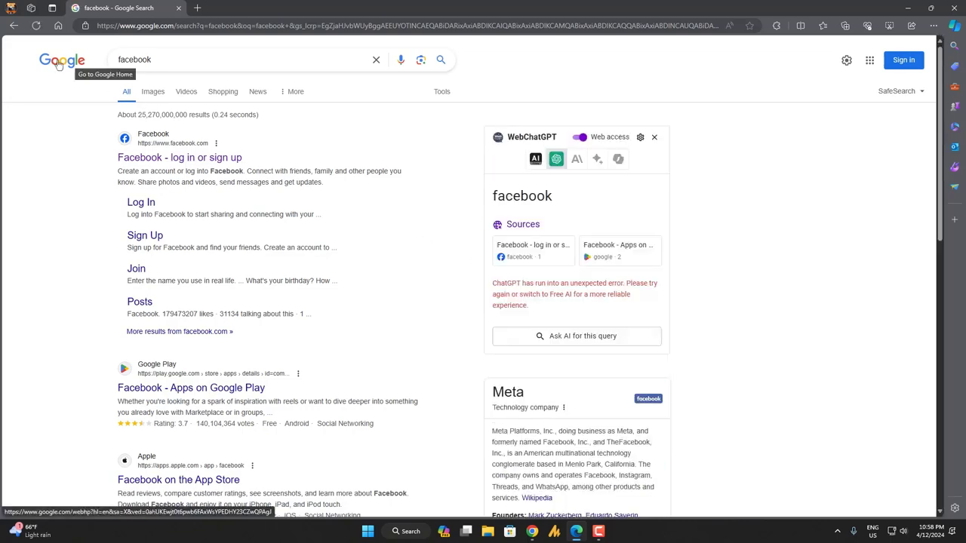
left_click(953, 8)
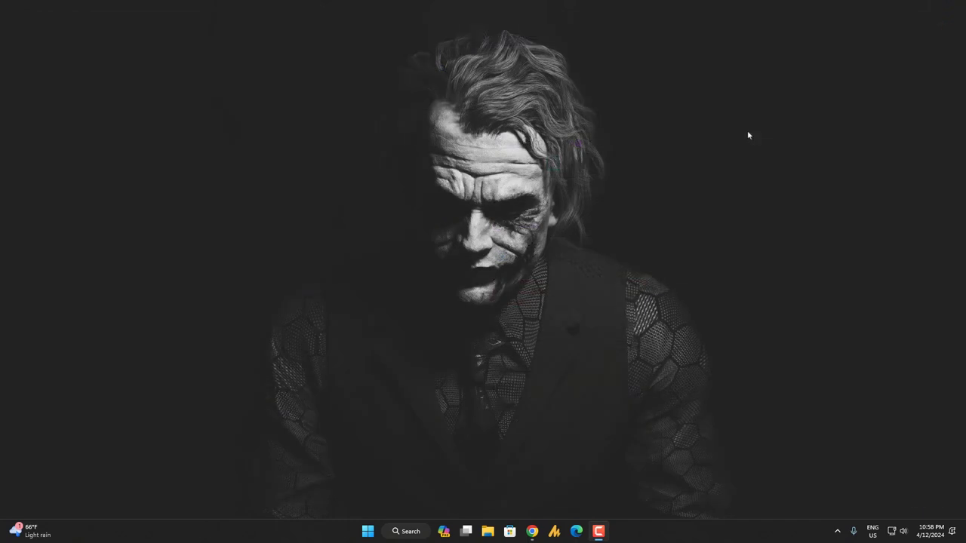